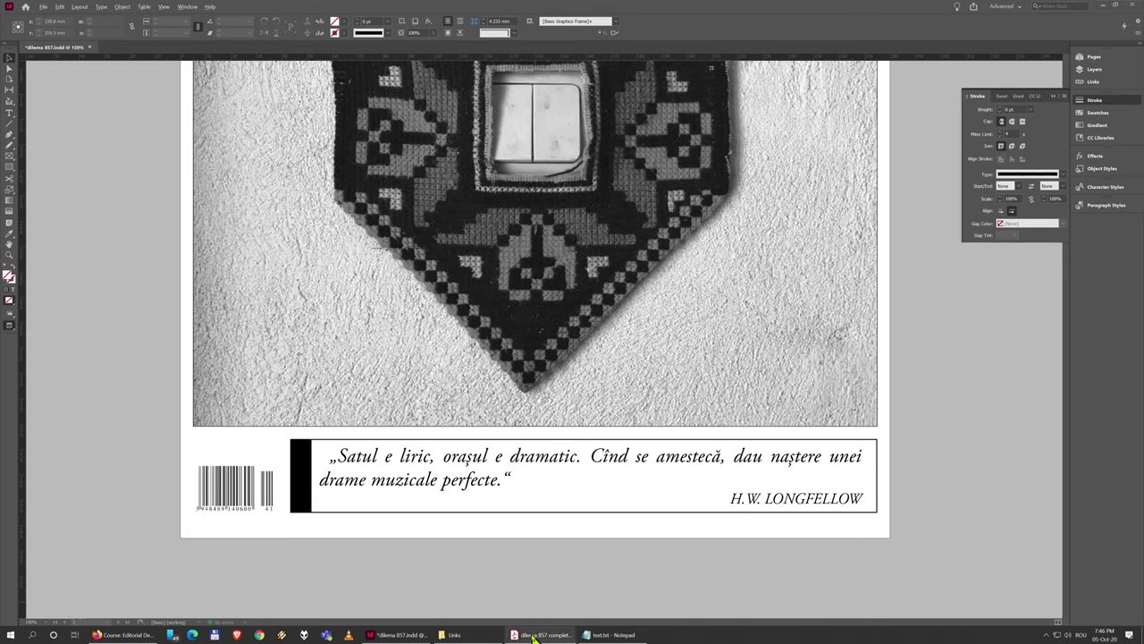
# Compare the cover with the reference PDF, then leave Preview mode for the normal editing view.
pyautogui.click(539, 634)
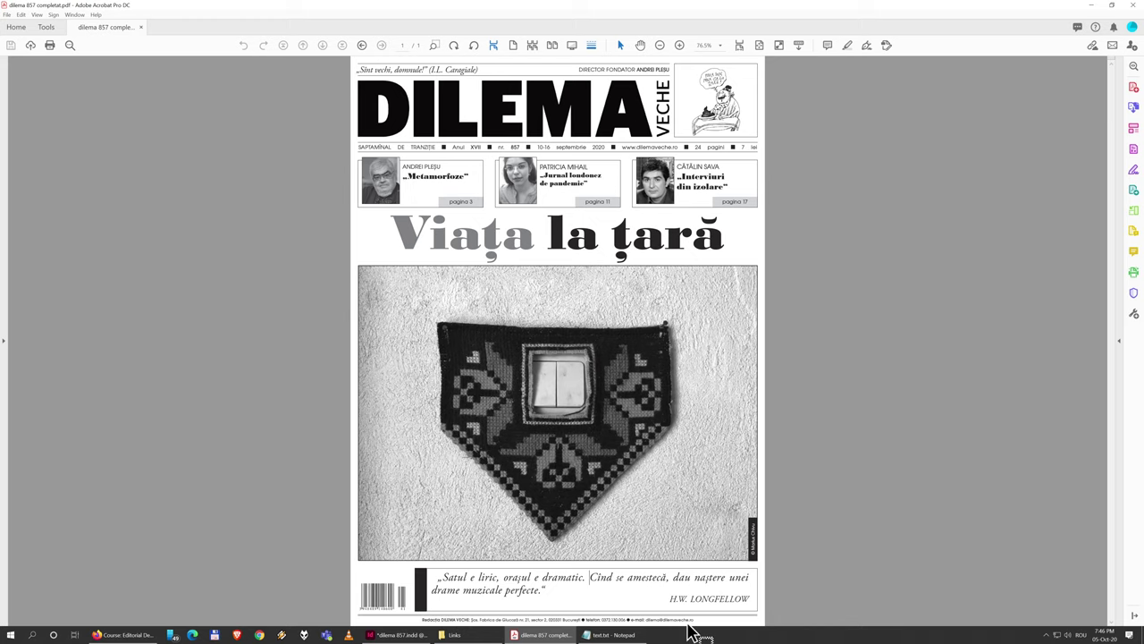
pyautogui.keyDown('ctrl'); pyautogui.scroll(3, 625, 463); pyautogui.keyUp('ctrl')
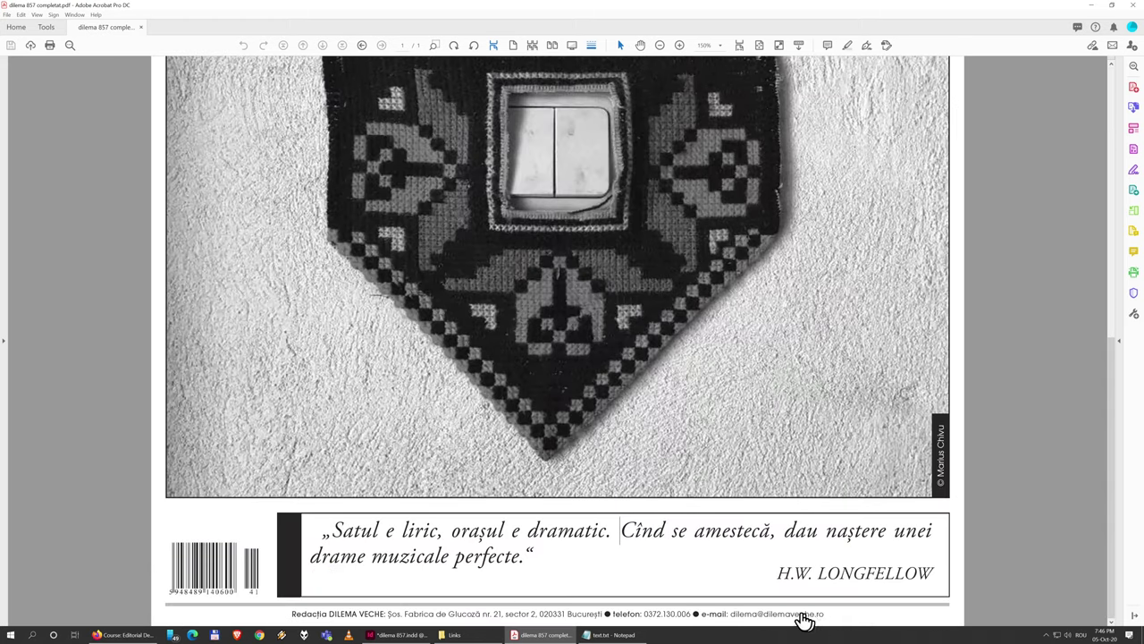
pyautogui.click(383, 635)
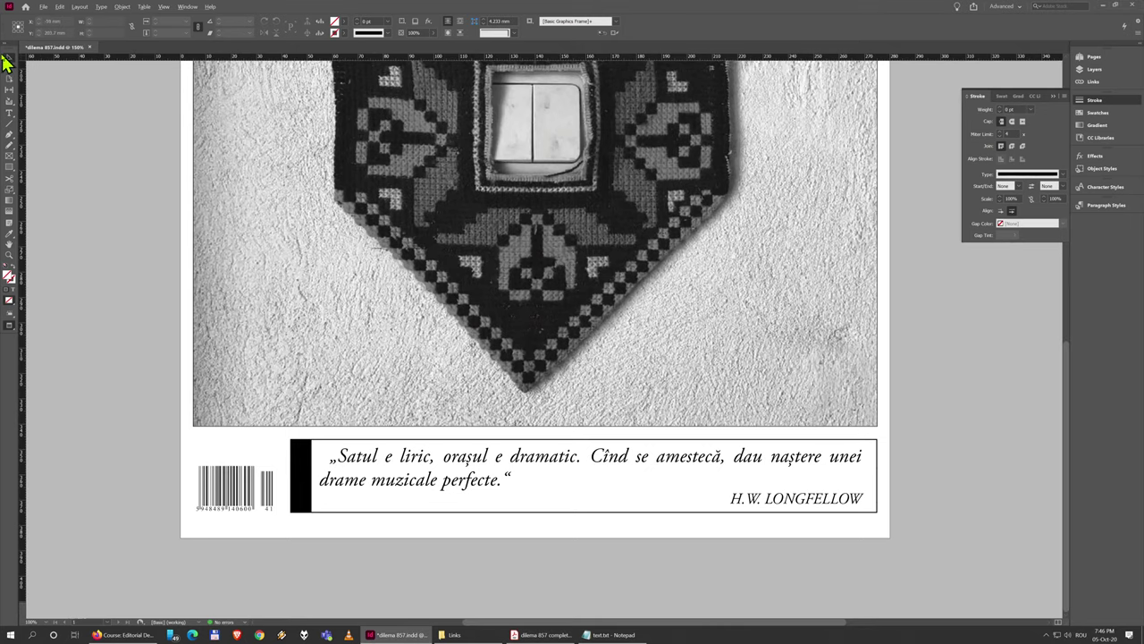
pyautogui.press('w')
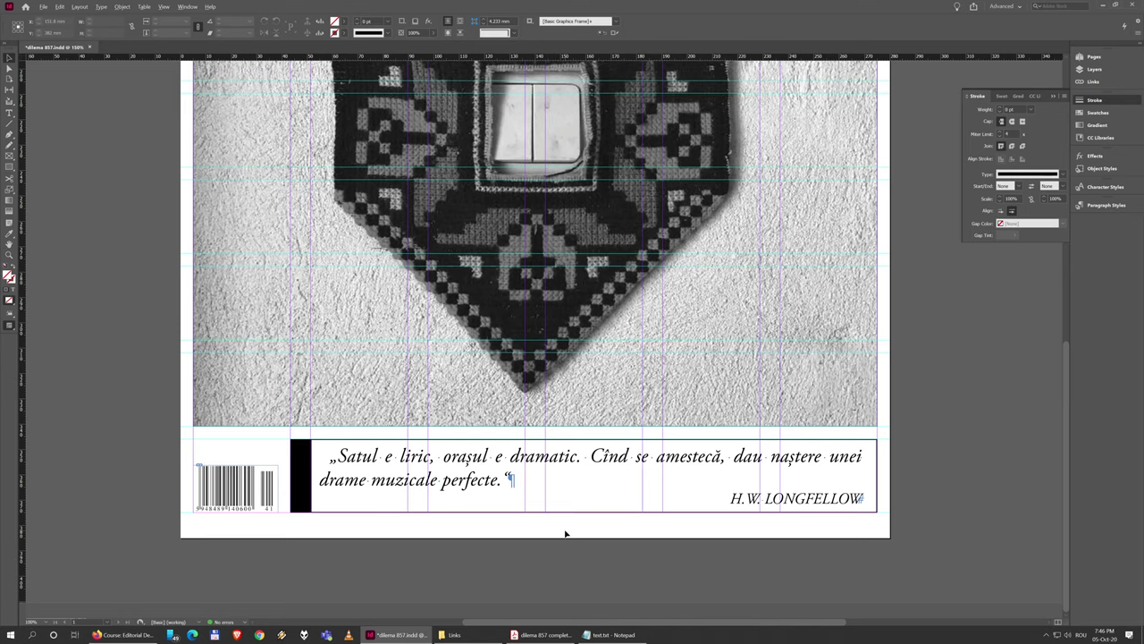
pyautogui.scroll(2, 564, 533)
pyautogui.scroll(-1, 546, 527)
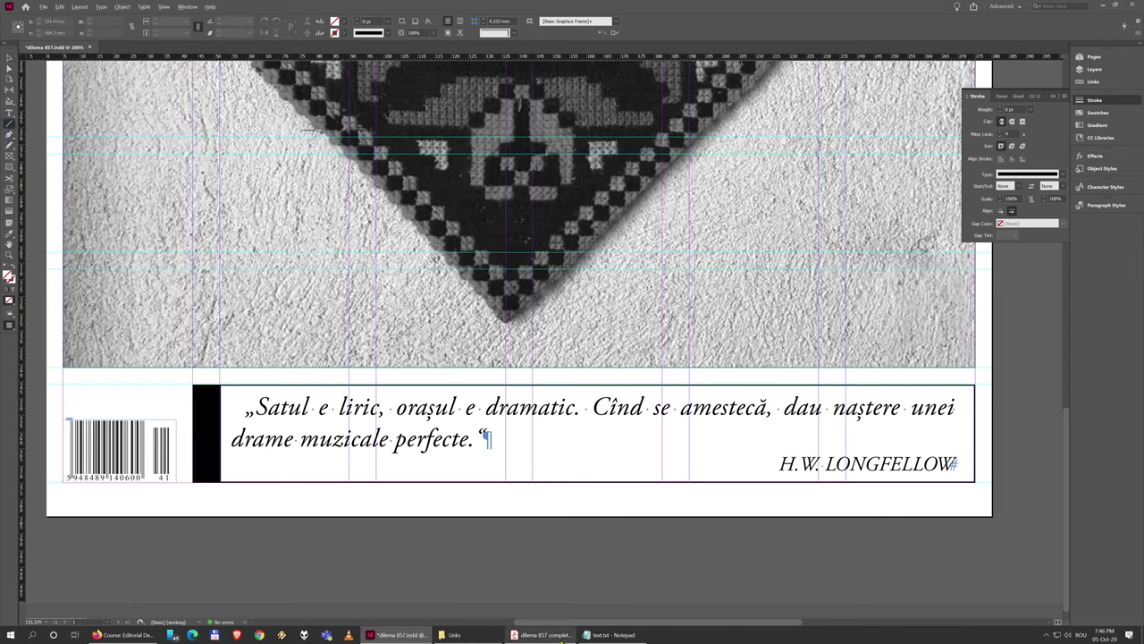
# Recheck the PDF and draw a horizontal line across the page bottom below the quote frame.
pyautogui.click(541, 635)
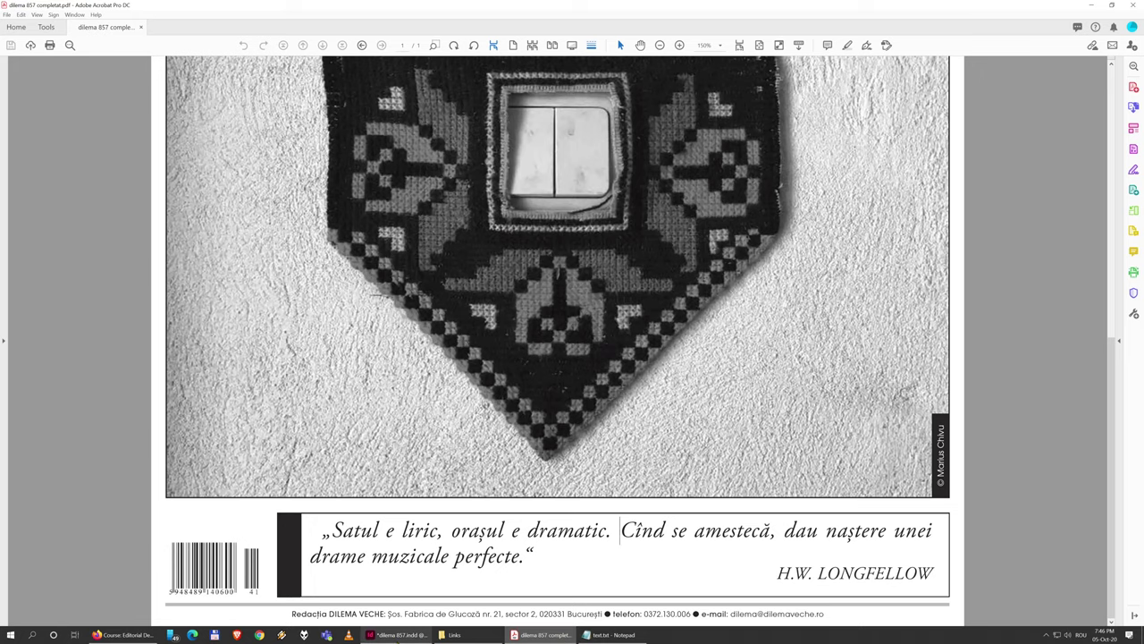
pyautogui.click(388, 634)
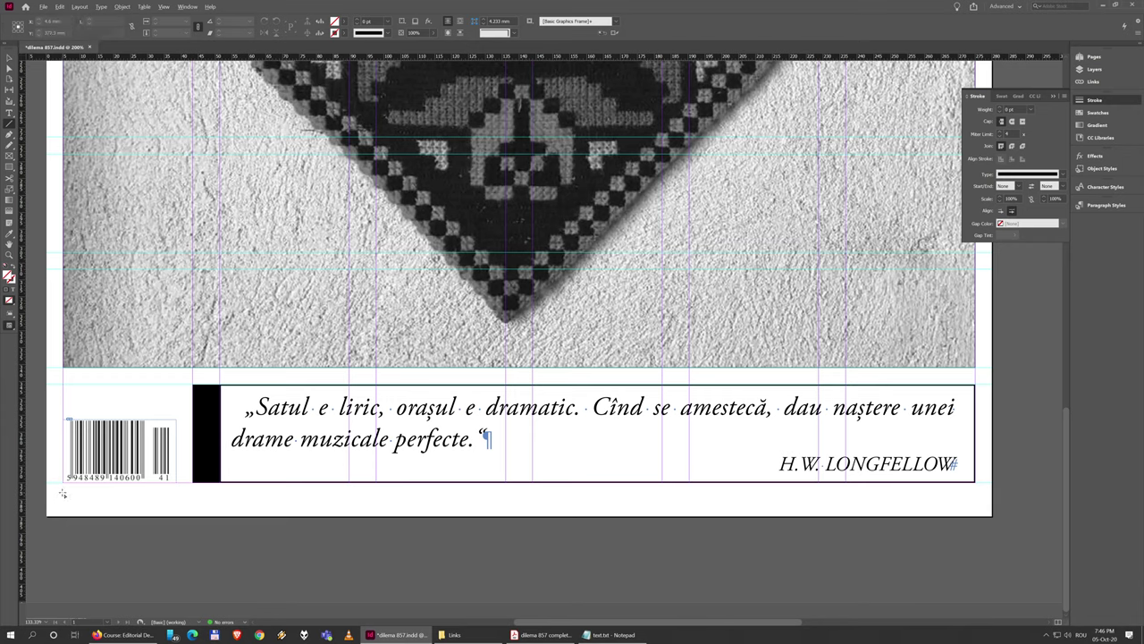
pyautogui.moveTo(63, 493)
pyautogui.mouseDown()
pyautogui.moveTo(974, 490)
pyautogui.moveTo(976, 473)
pyautogui.mouseUp()
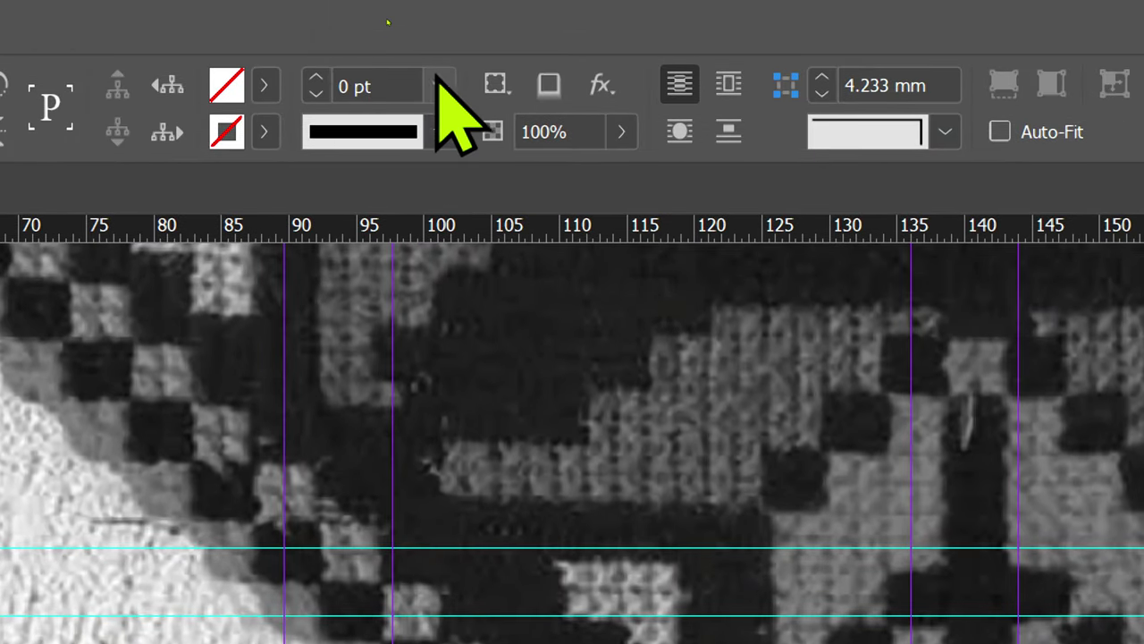
# Try 2 pt and 3 pt on the bottom line, then settle on a 2.5 pt stroke weight.
pyautogui.click(439, 24)
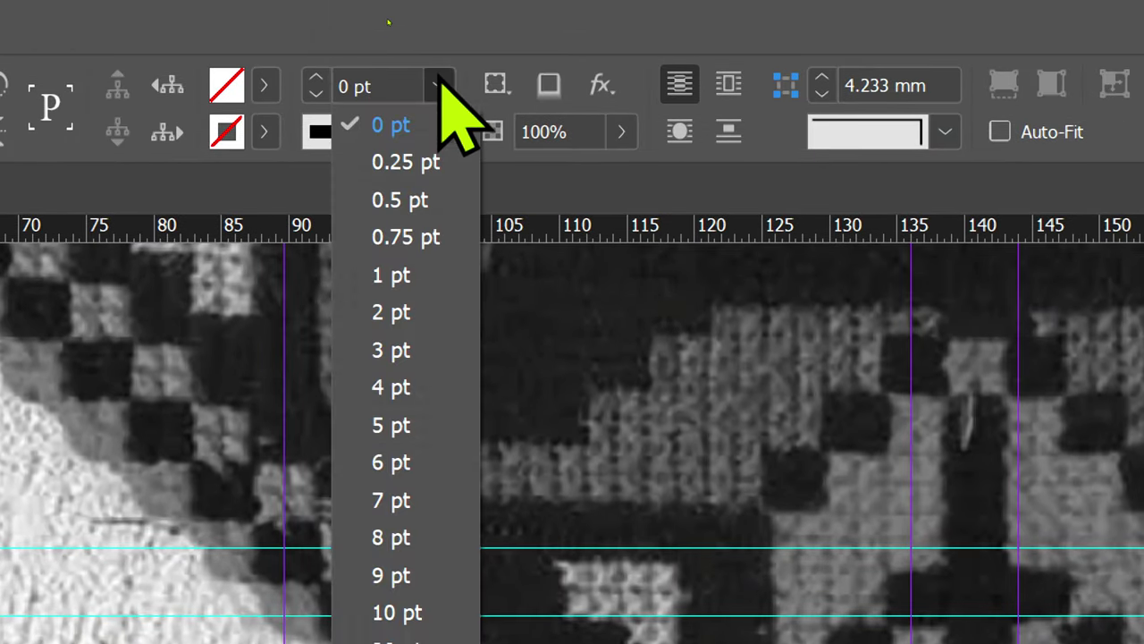
pyautogui.click(436, 315)
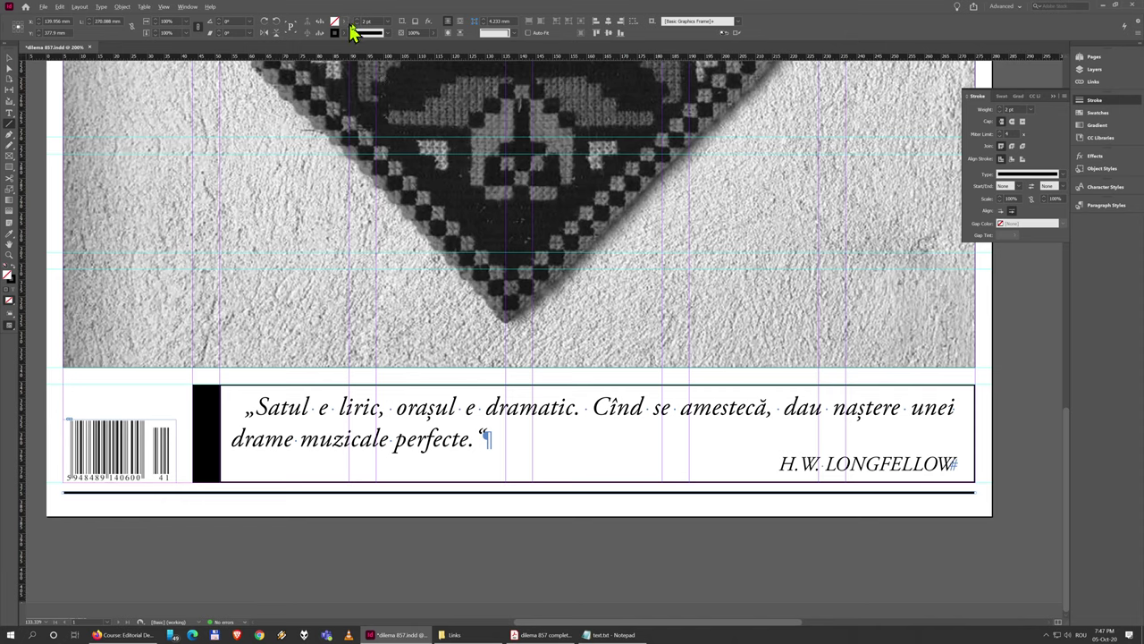
pyautogui.click(390, 21)
pyautogui.click(383, 86)
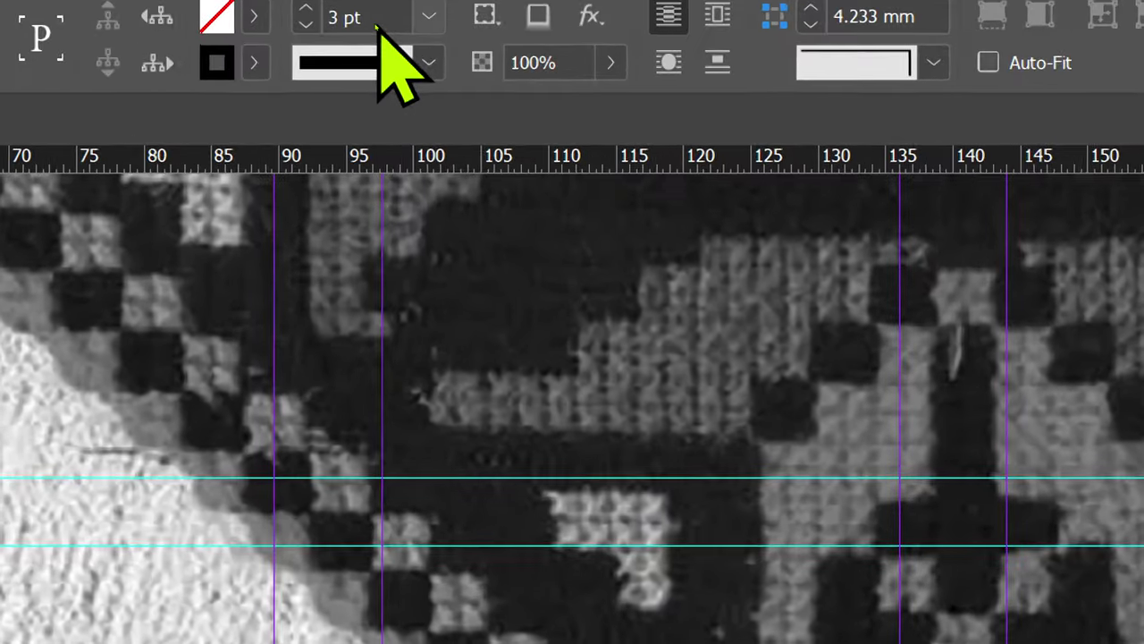
pyautogui.click(382, 17)
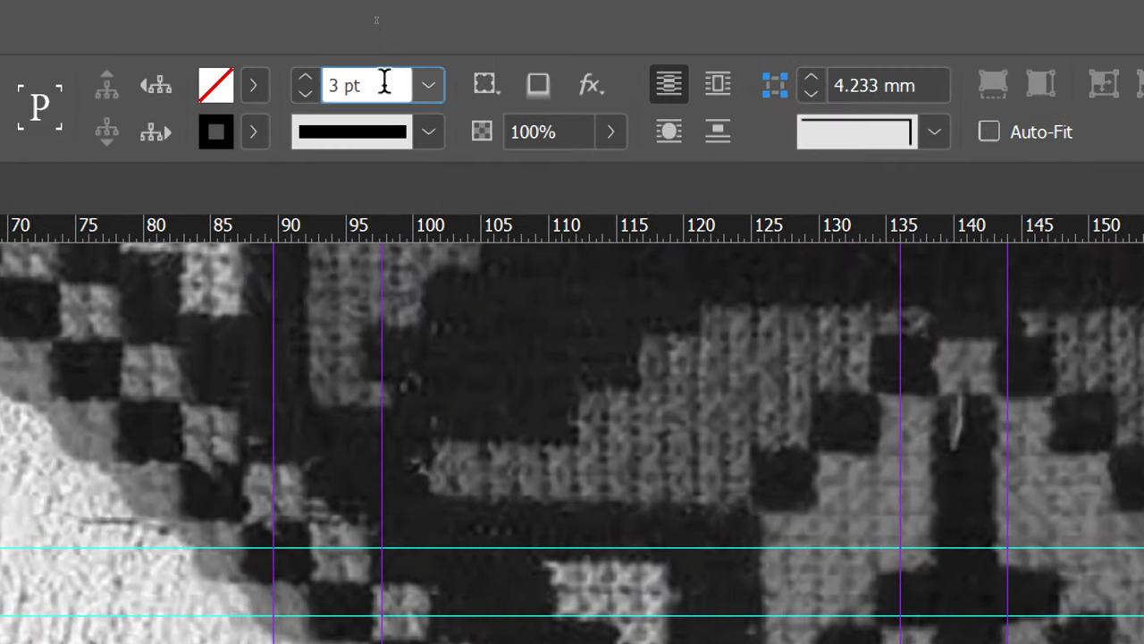
pyautogui.moveTo(401, 84); pyautogui.dragTo(302, 84)
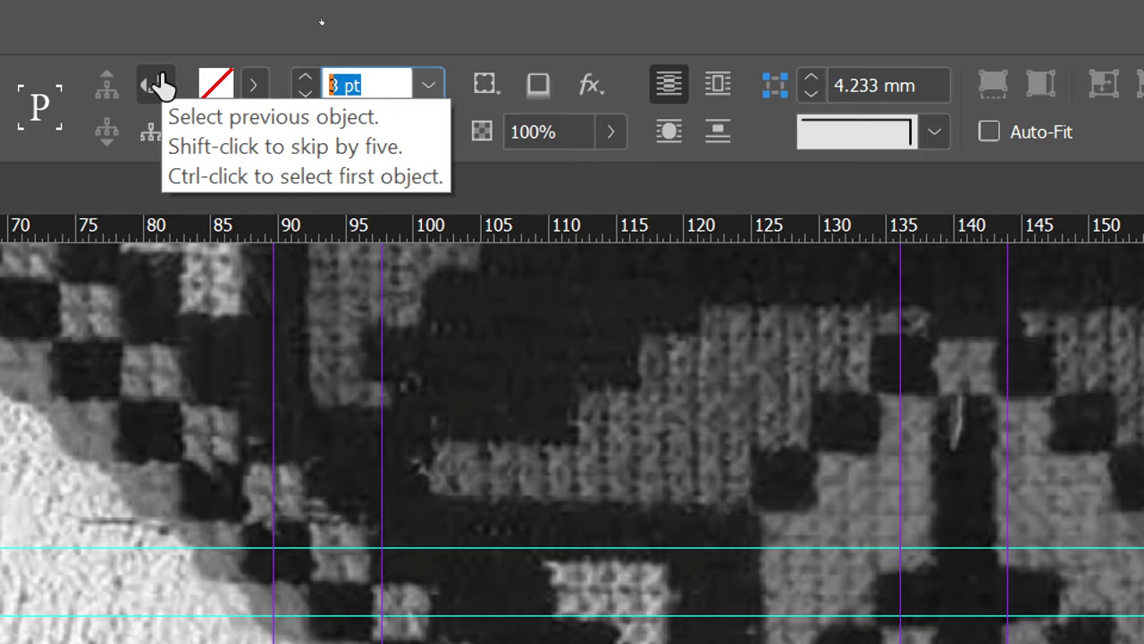
pyautogui.write('2.5')
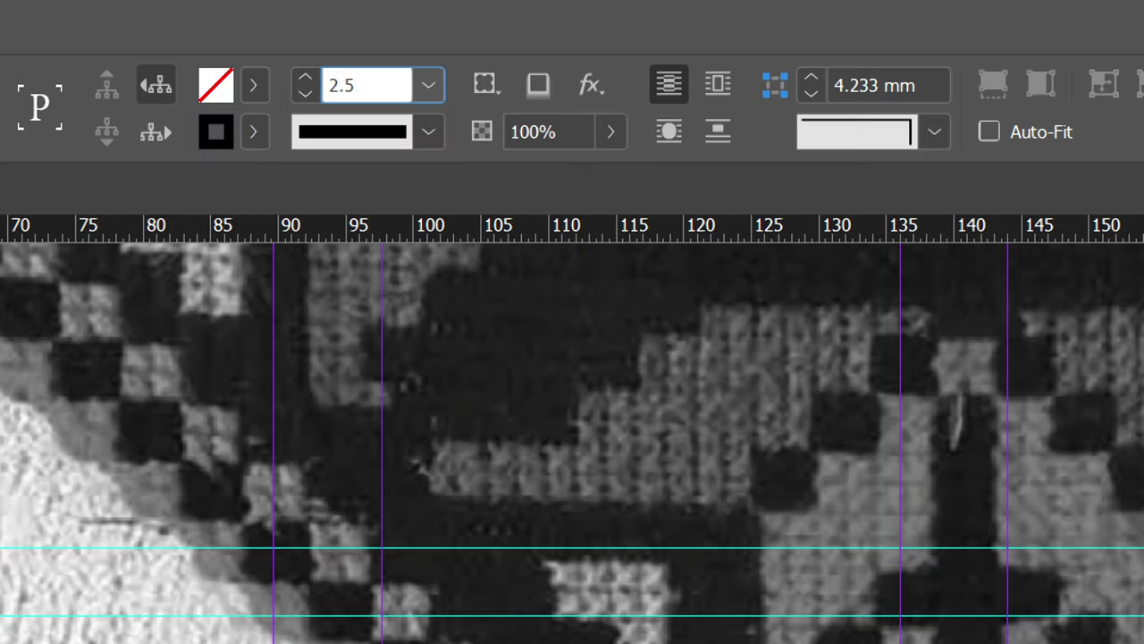
pyautogui.press('Return')
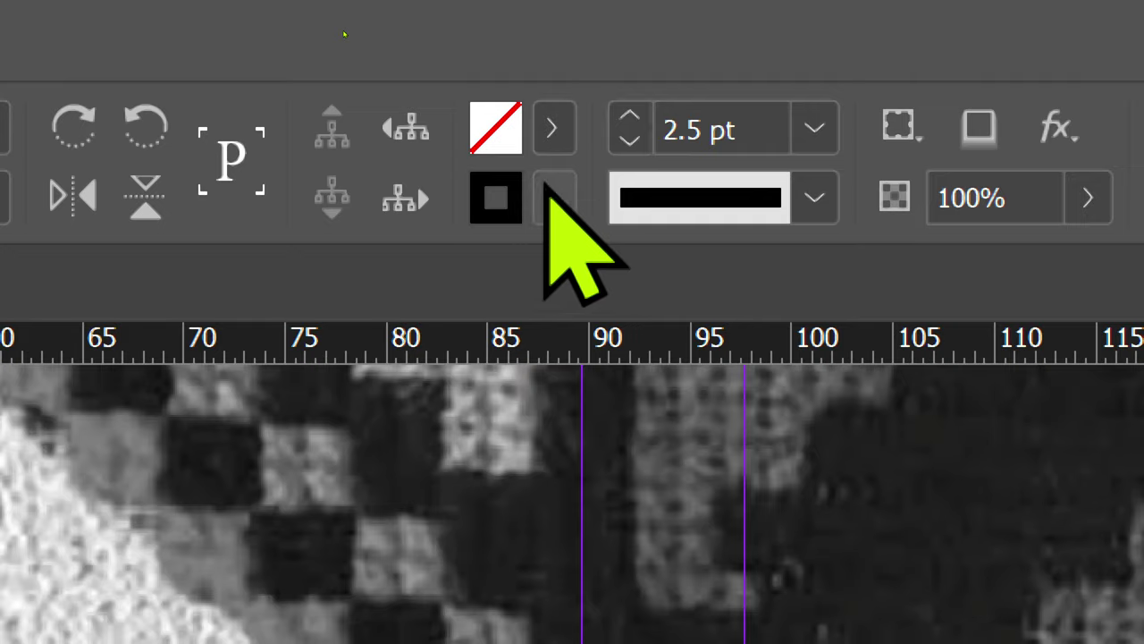
# Keep the line's stroke swatch as [Black] and lower its tint to 50%.
pyautogui.click(552, 198)
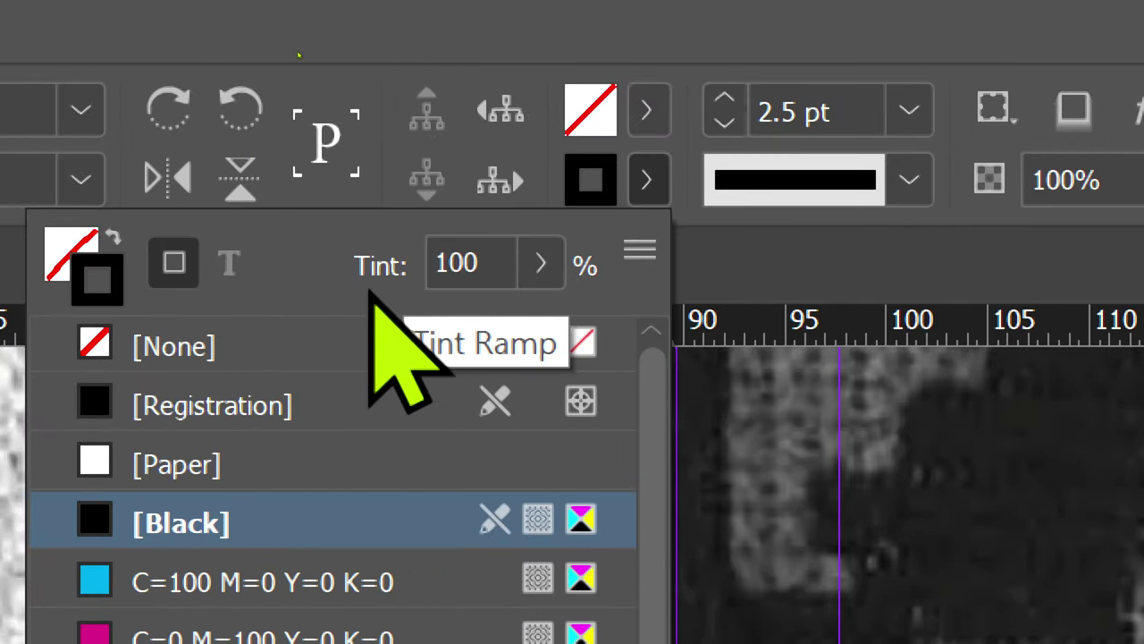
pyautogui.click(380, 114)
pyautogui.press('BackSpace')
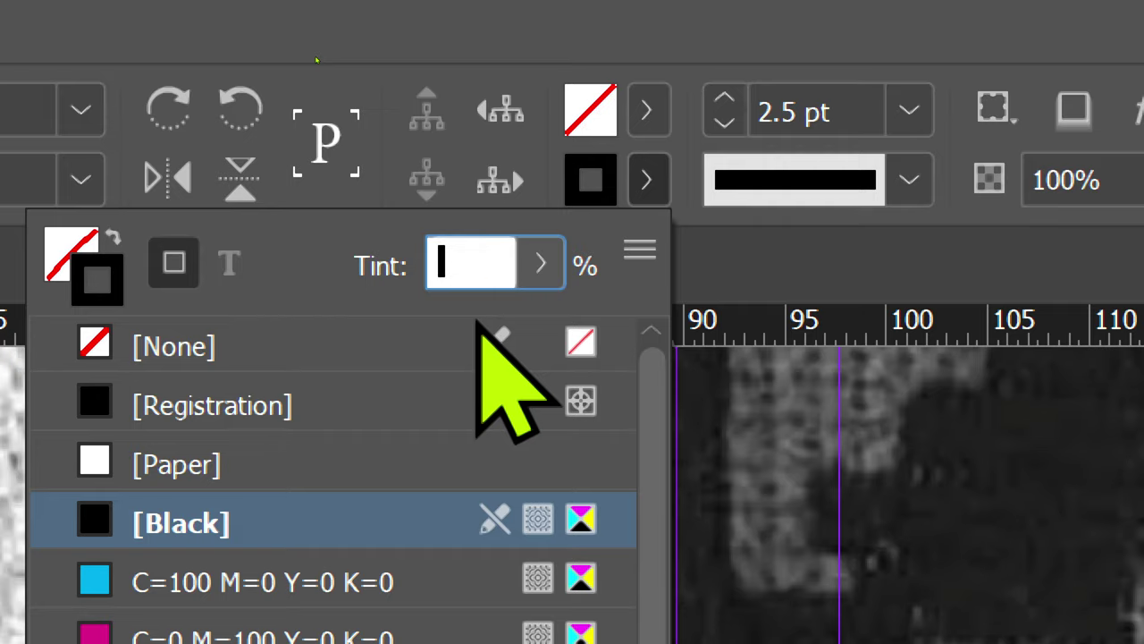
pyautogui.write('50')
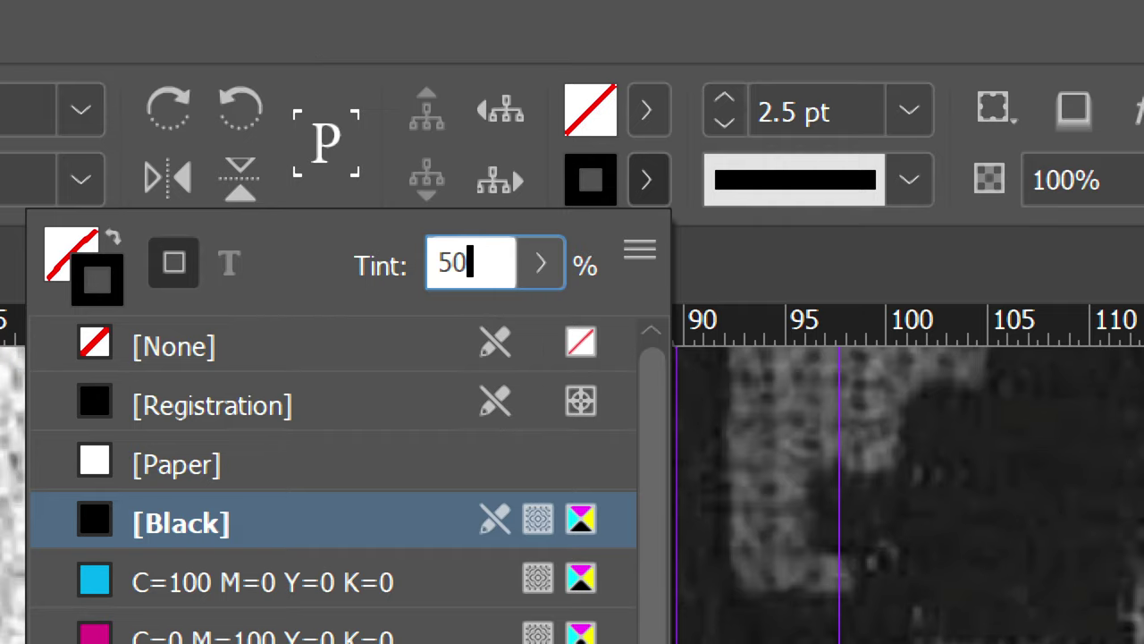
pyautogui.press('Return')
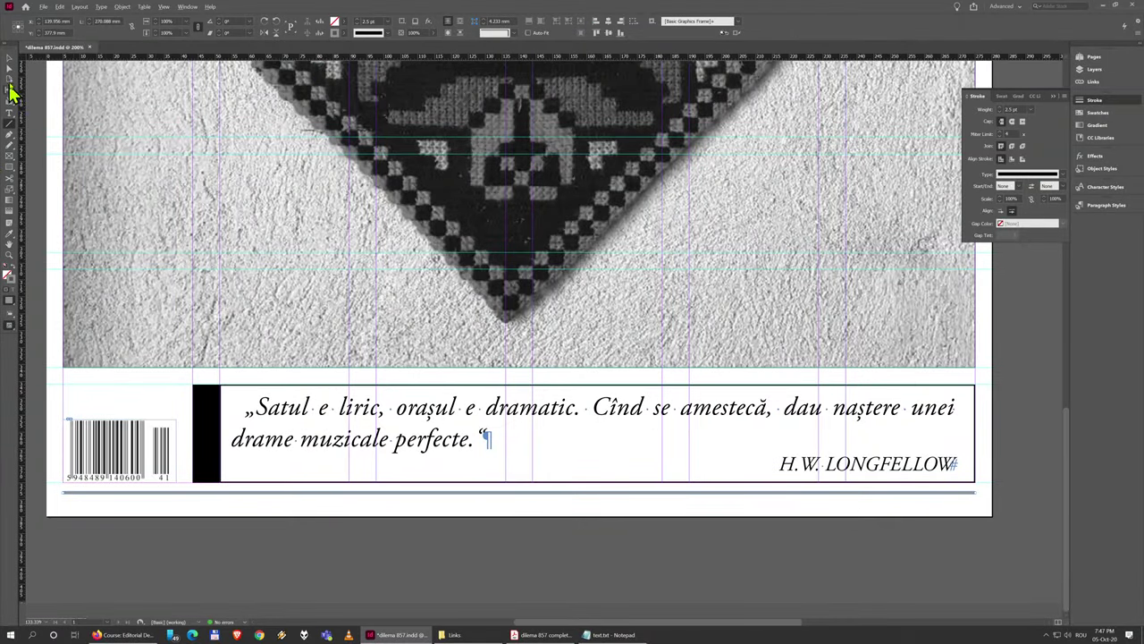
# Pull the line's left endpoint in to the barcode edge so the rule measures 270 mm.
pyautogui.scroll(4, 70, 476)
pyautogui.scroll(-3, 70, 477)
pyautogui.hscroll(-5, 70, 476)
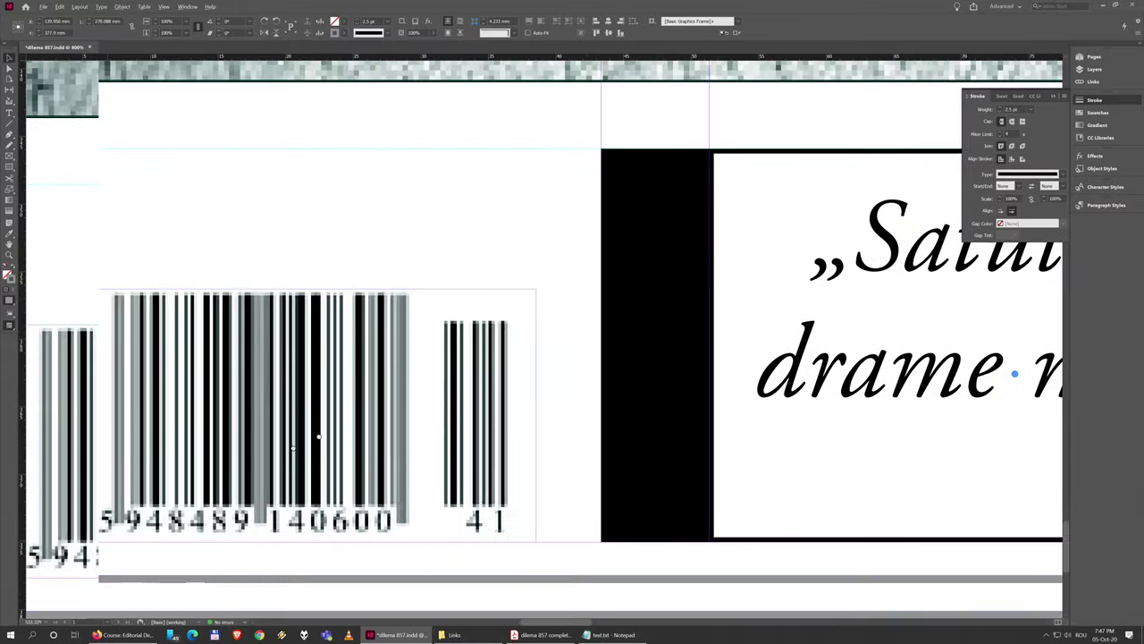
pyautogui.scroll(4, 406, 422)
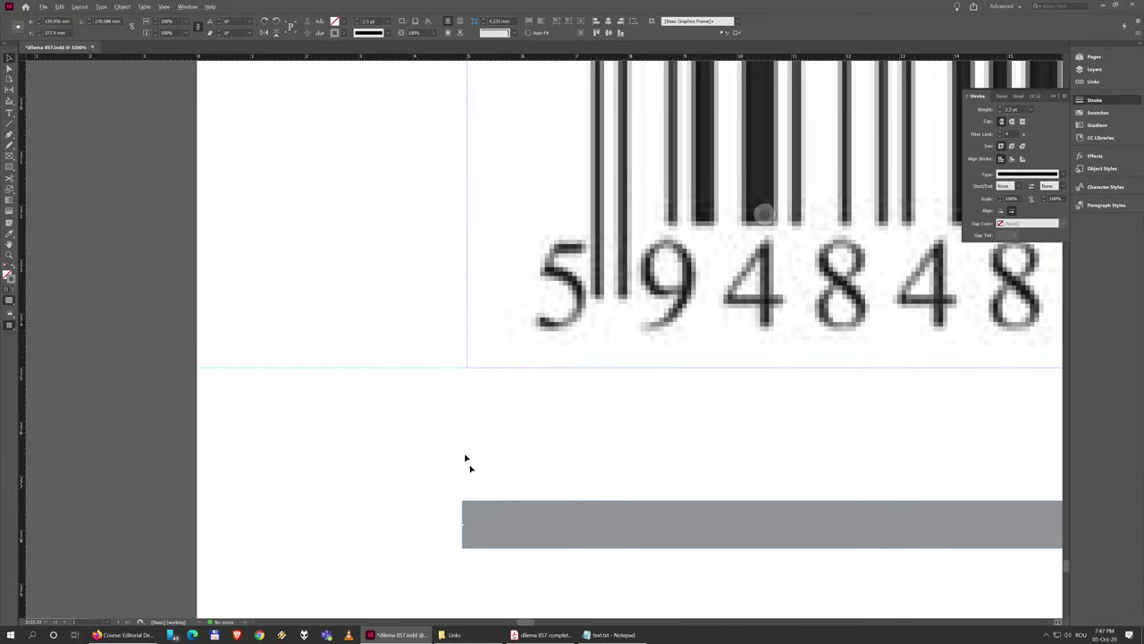
pyautogui.moveTo(463, 524)
pyautogui.mouseDown()
pyautogui.moveTo(465, 496)
pyautogui.moveTo(466, 518)
pyautogui.mouseUp()
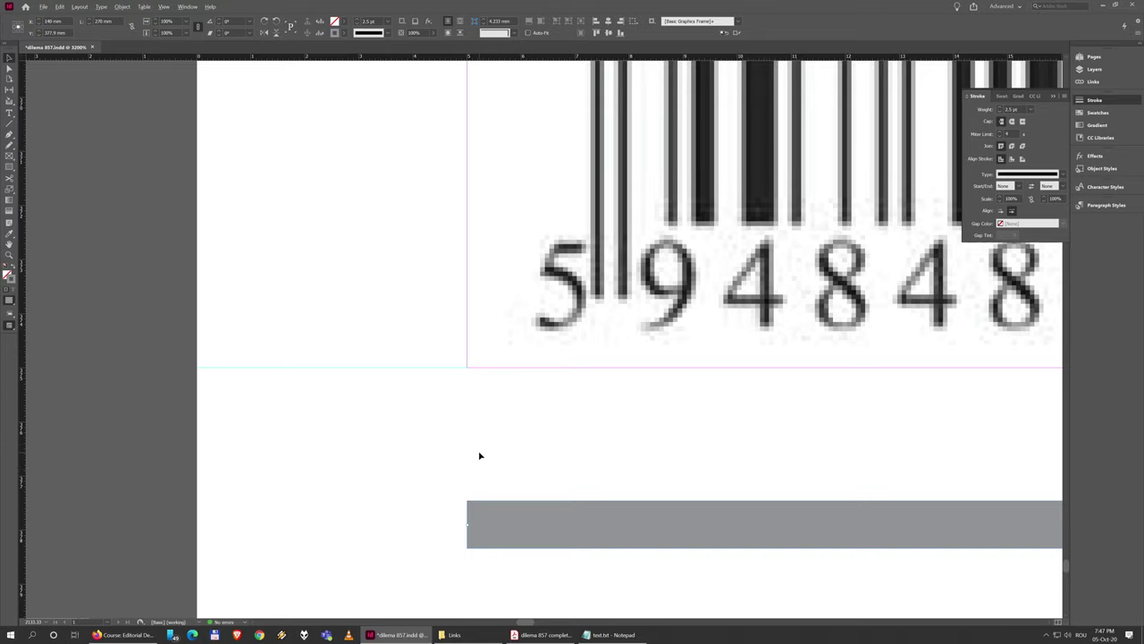
pyautogui.scroll(-8, 479, 456)
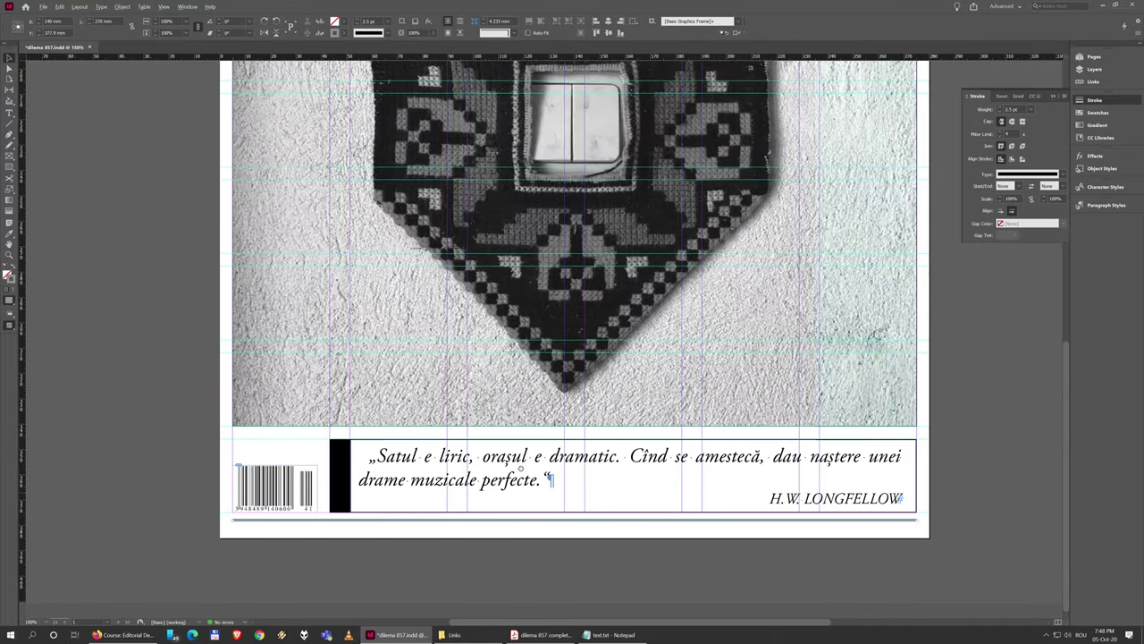
pyautogui.scroll(8, 911, 511)
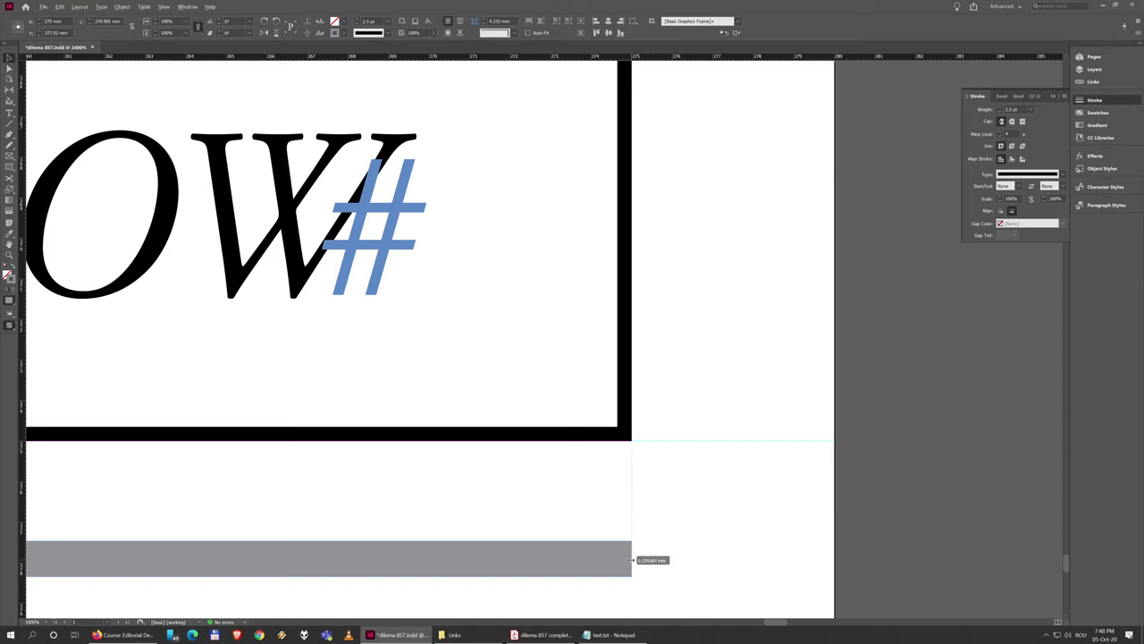
pyautogui.scroll(-7, 664, 544)
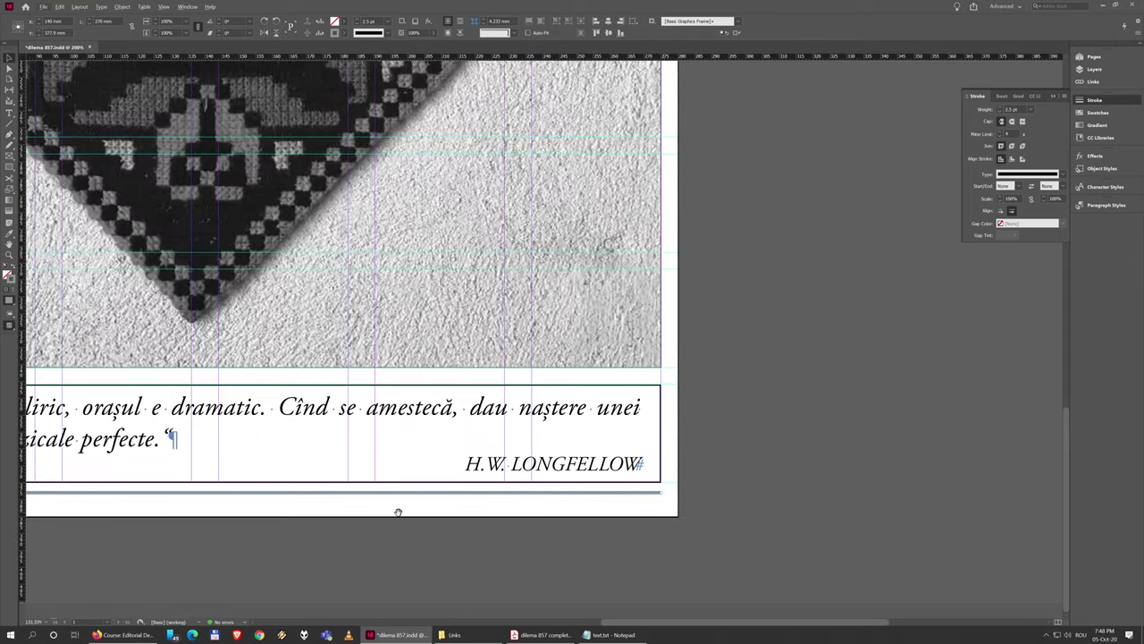
pyautogui.moveTo(396, 510); pyautogui.dragTo(613, 510)
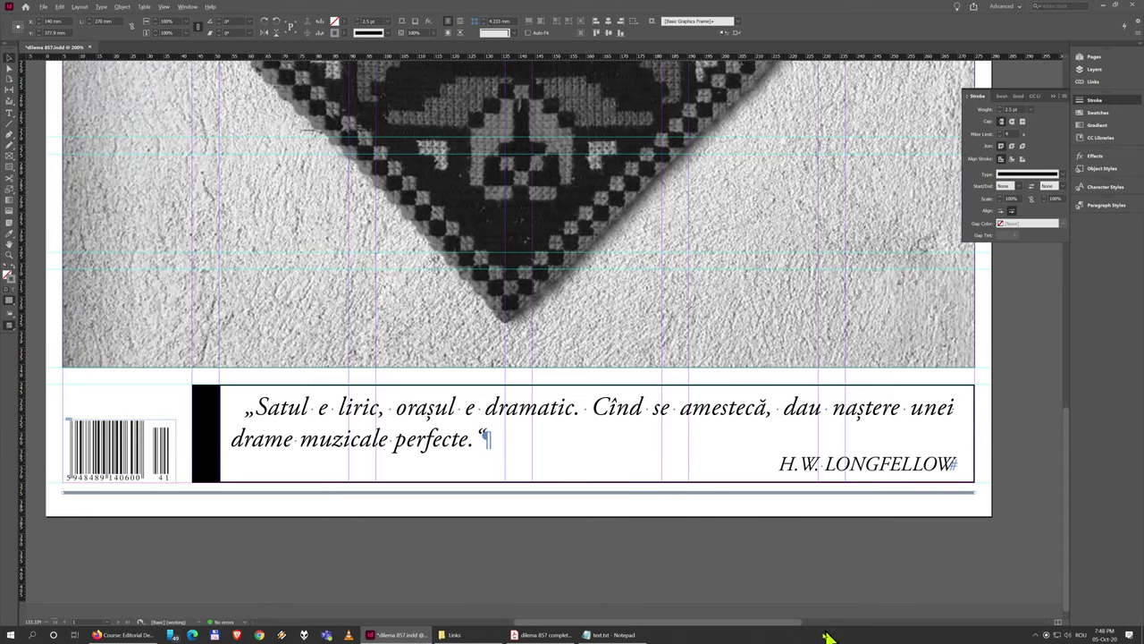
# In Notepad, copy the Redacția, telefon and e-mail contact lines.
pyautogui.click(606, 632)
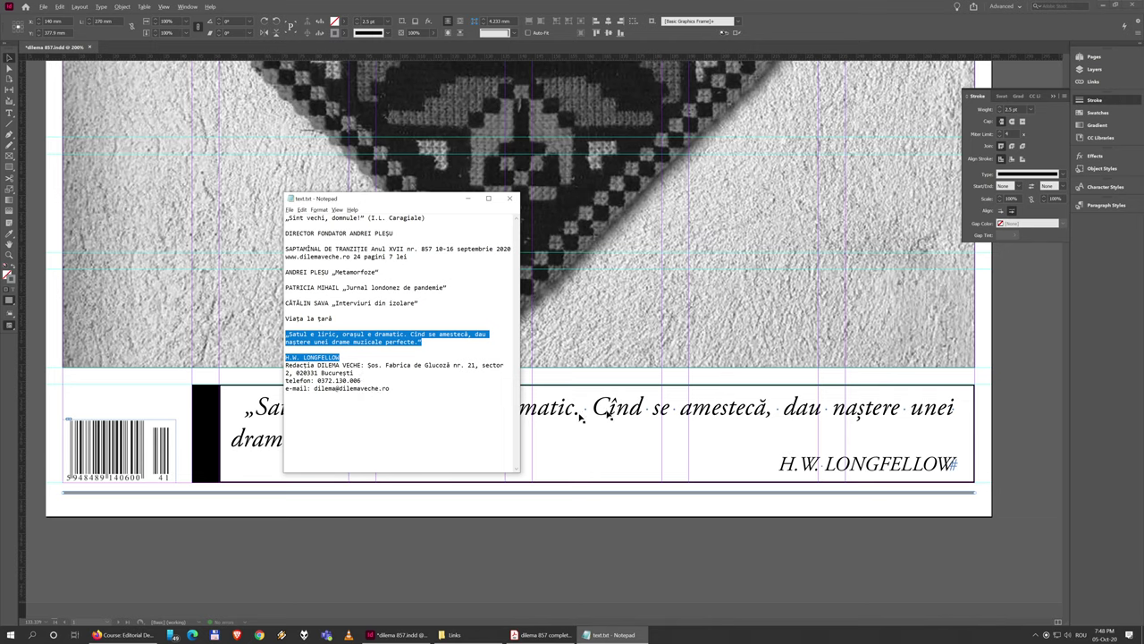
pyautogui.click(398, 395)
pyautogui.hotkey('shift', 'Home')
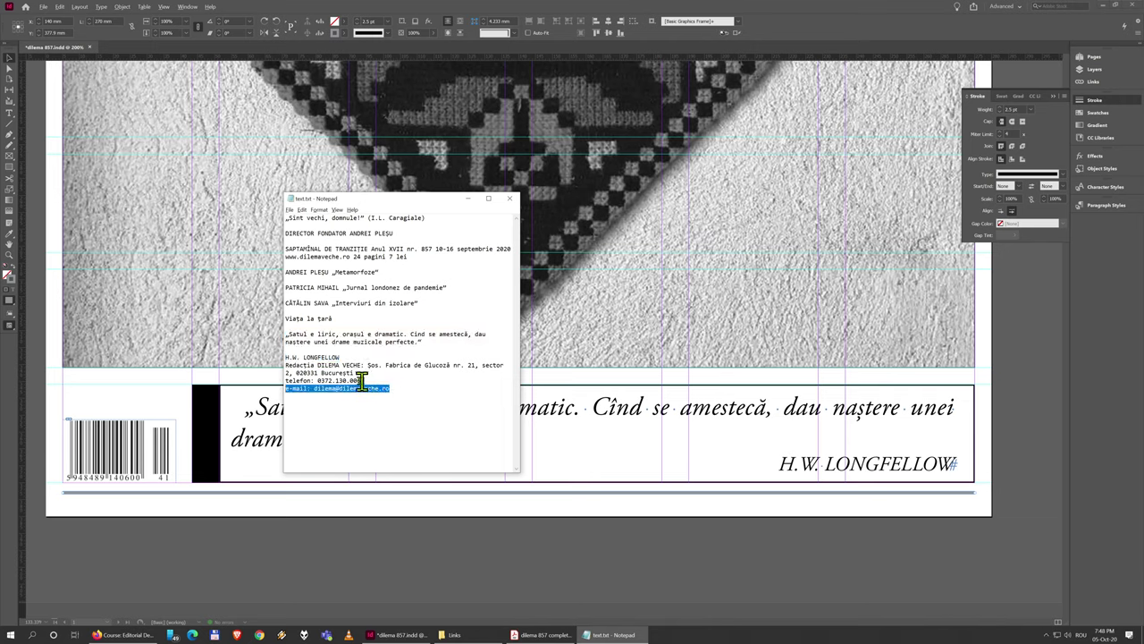
pyautogui.moveTo(361, 383); pyautogui.dragTo(278, 369)
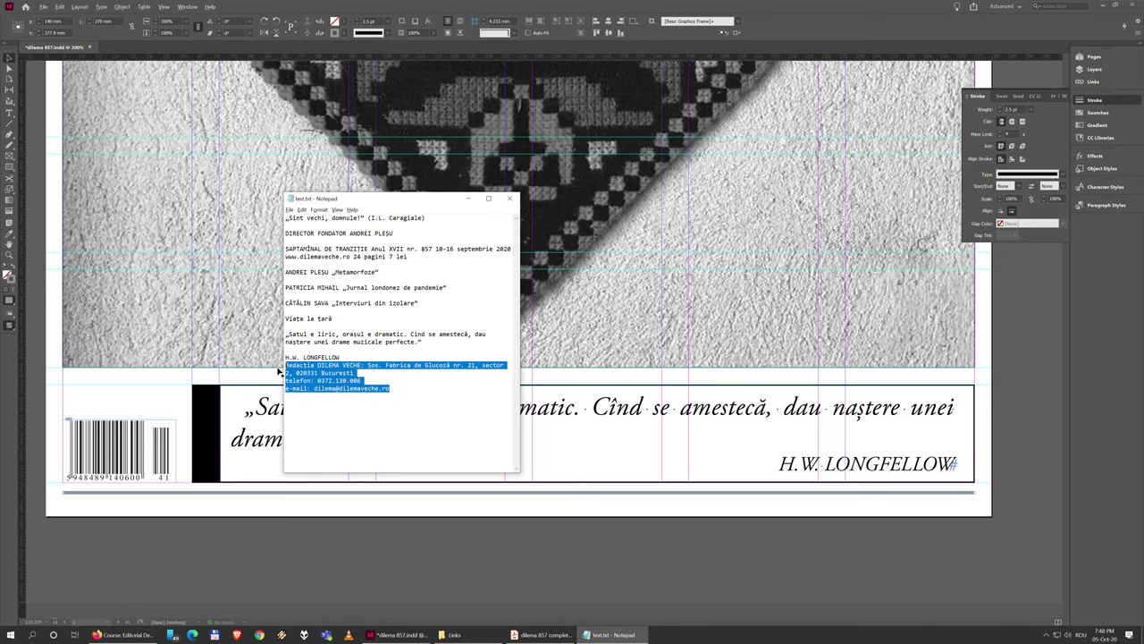
pyautogui.hotkey('ctrl', 'c')
# Paste the contact lines into InDesign as a text frame and move it off the page.
pyautogui.click(373, 516)
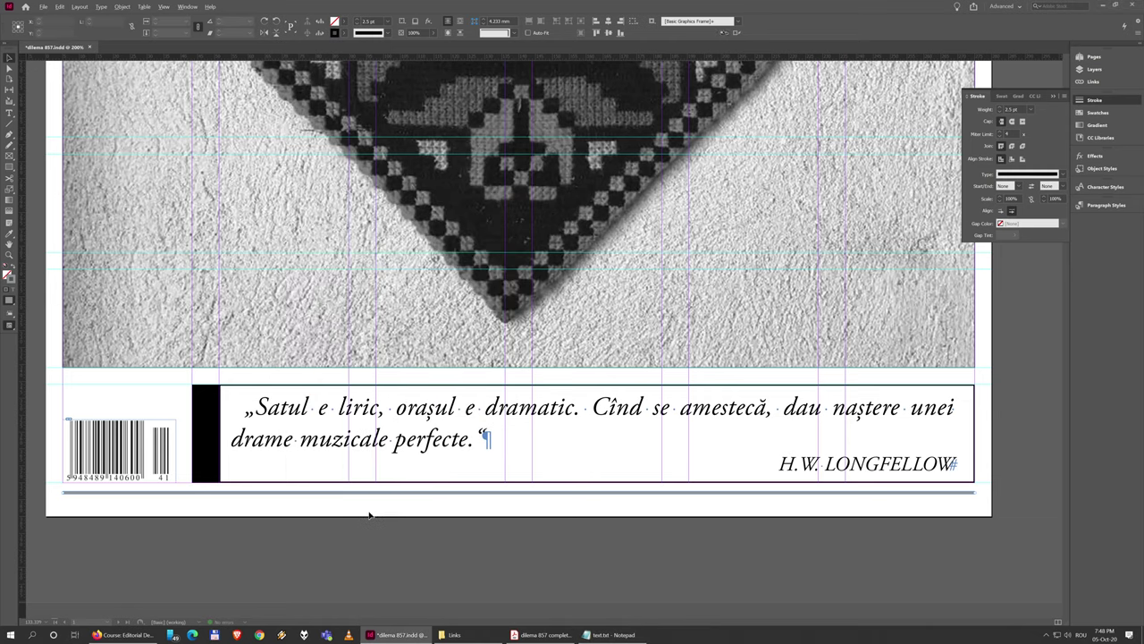
pyautogui.hotkey('ctrl', 'v')
pyautogui.moveTo(507, 264); pyautogui.dragTo(114, 540)
# Bring the address frame onto the page, widen it, and drop it at the cover bottom beside the barcode.
pyautogui.moveTo(206, 490); pyautogui.dragTo(305, 191)
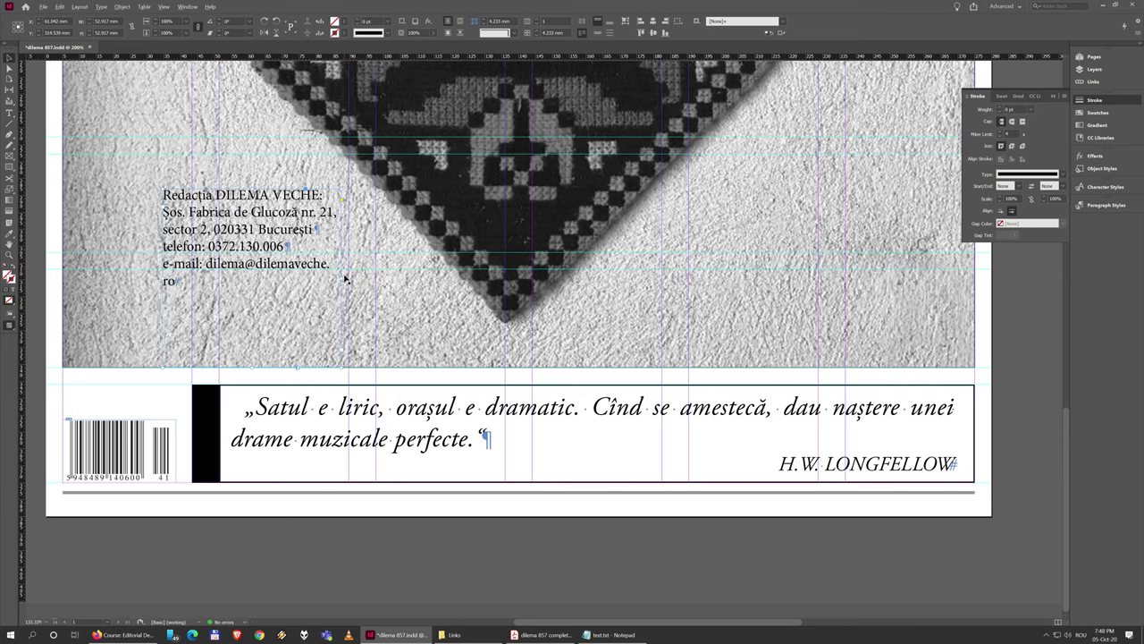
pyautogui.moveTo(341, 369); pyautogui.dragTo(961, 284)
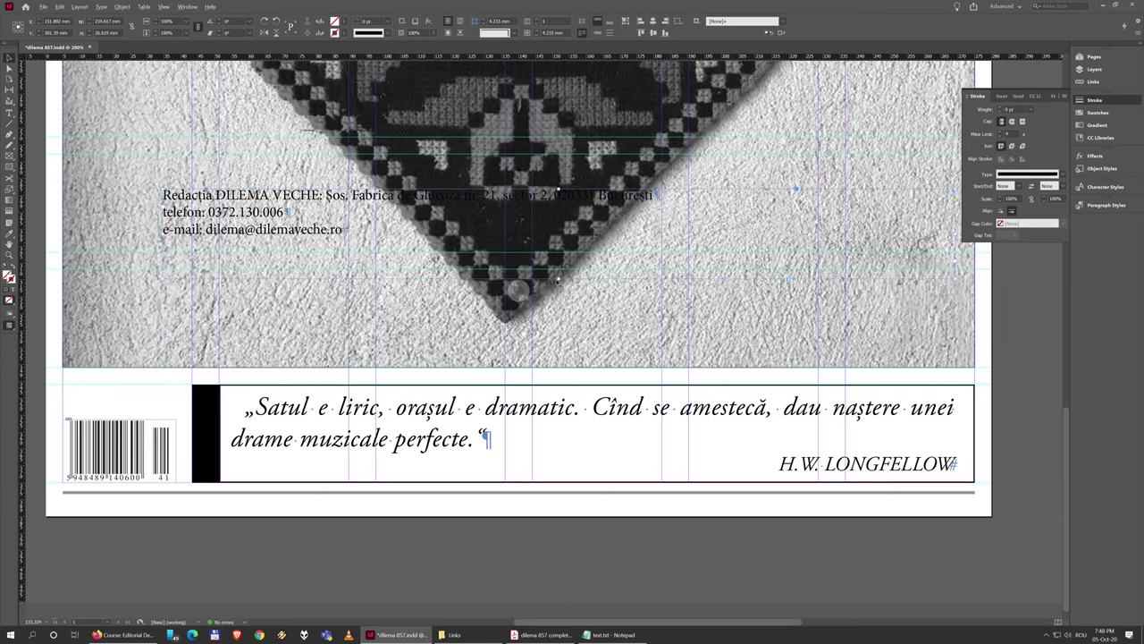
pyautogui.moveTo(365, 205); pyautogui.dragTo(319, 503)
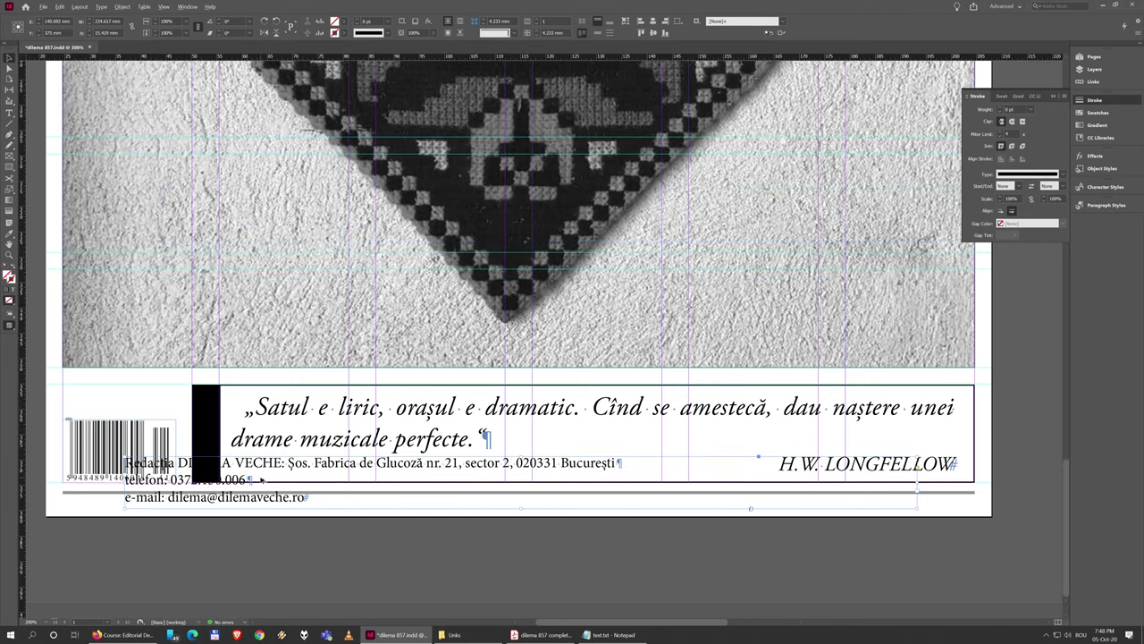
pyautogui.hotkey('ctrl', '=')
pyautogui.hotkey('ctrl', '-')
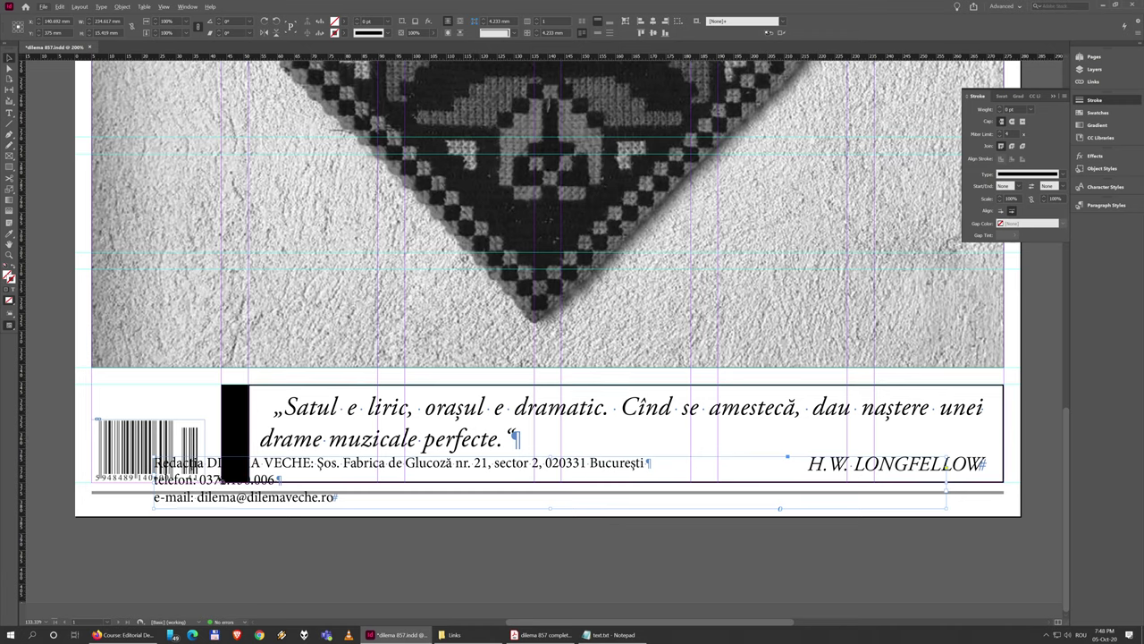
# Delete the two paragraph returns so address, phone and e-mail run on one line.
pyautogui.doubleClick(649, 462)
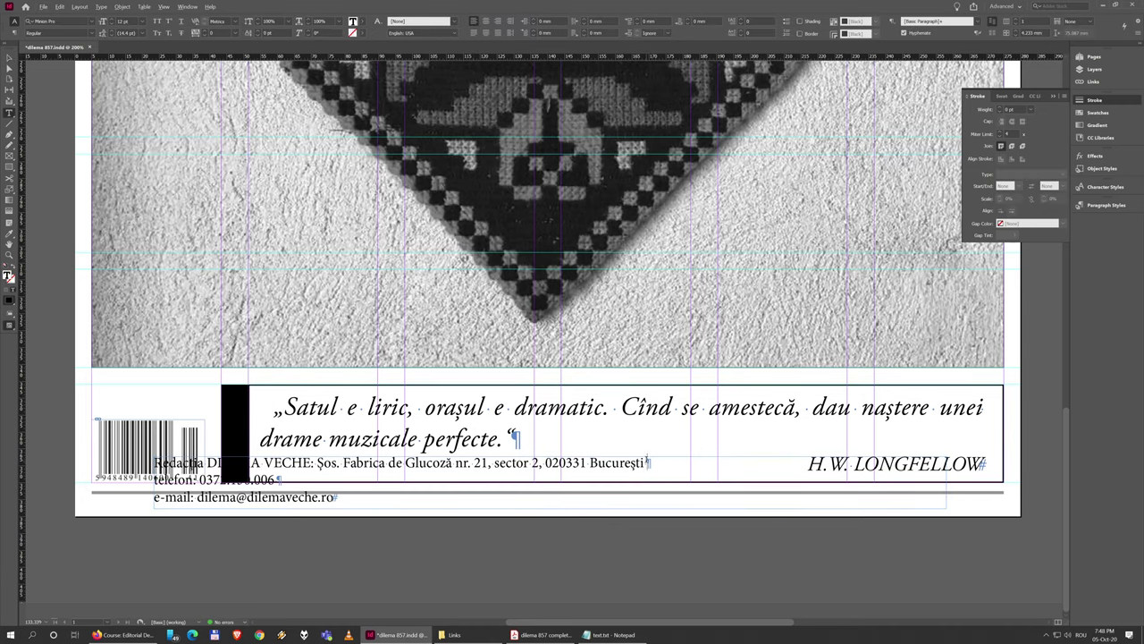
pyautogui.press('Delete')
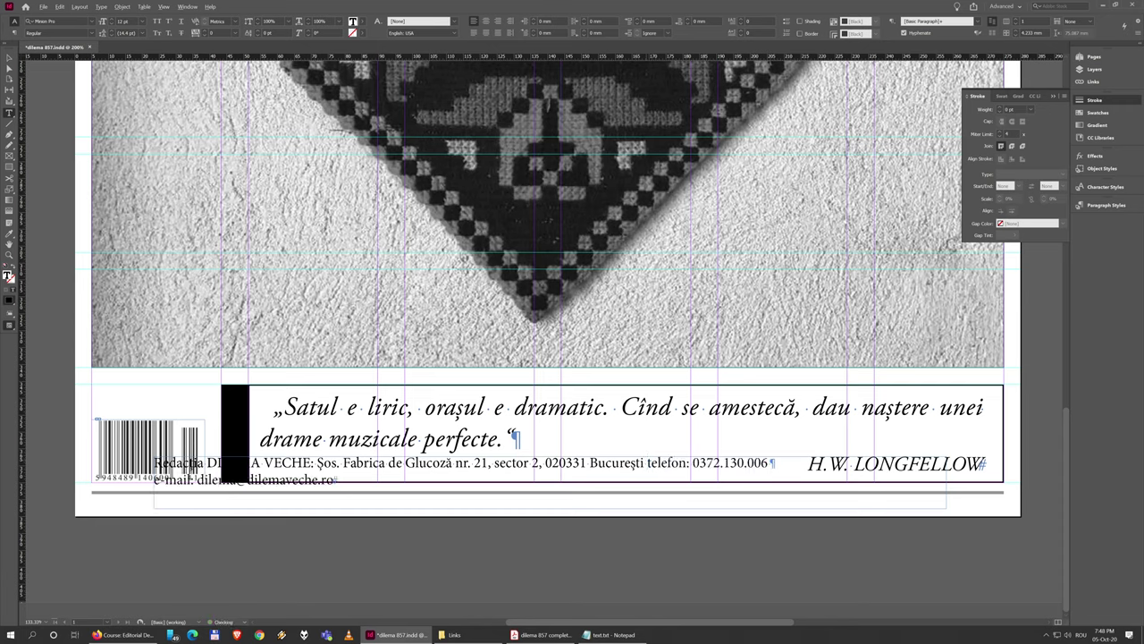
pyautogui.press('Delete')
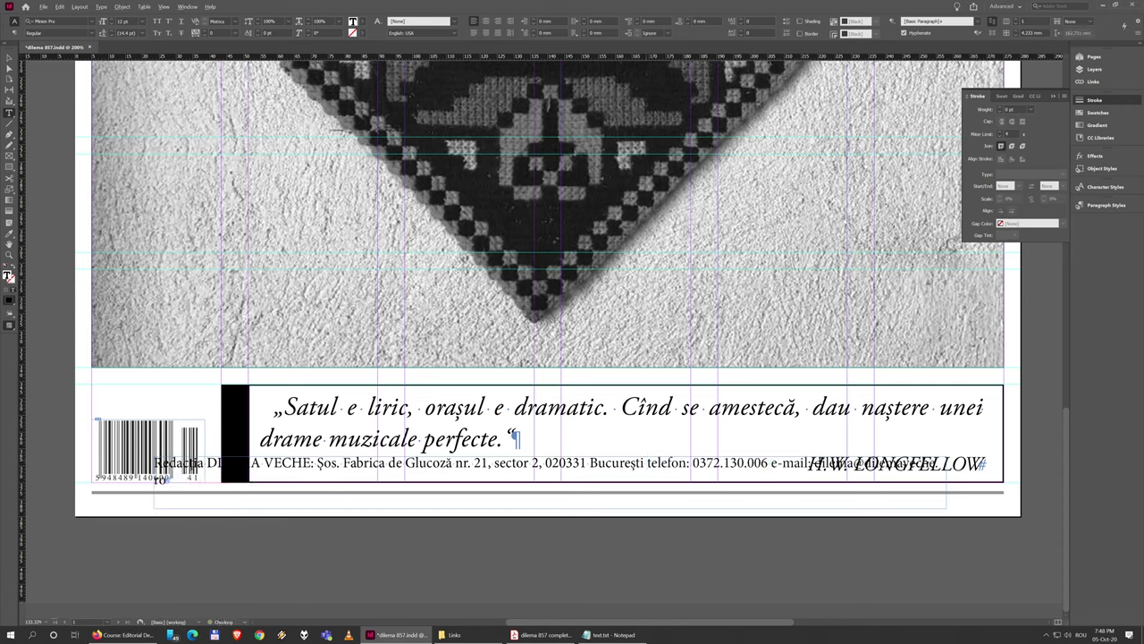
# Move the frame below the gray rule, stretch it to full page width and shrink it to one line high.
pyautogui.click(8, 59)
pyautogui.click(440, 493)
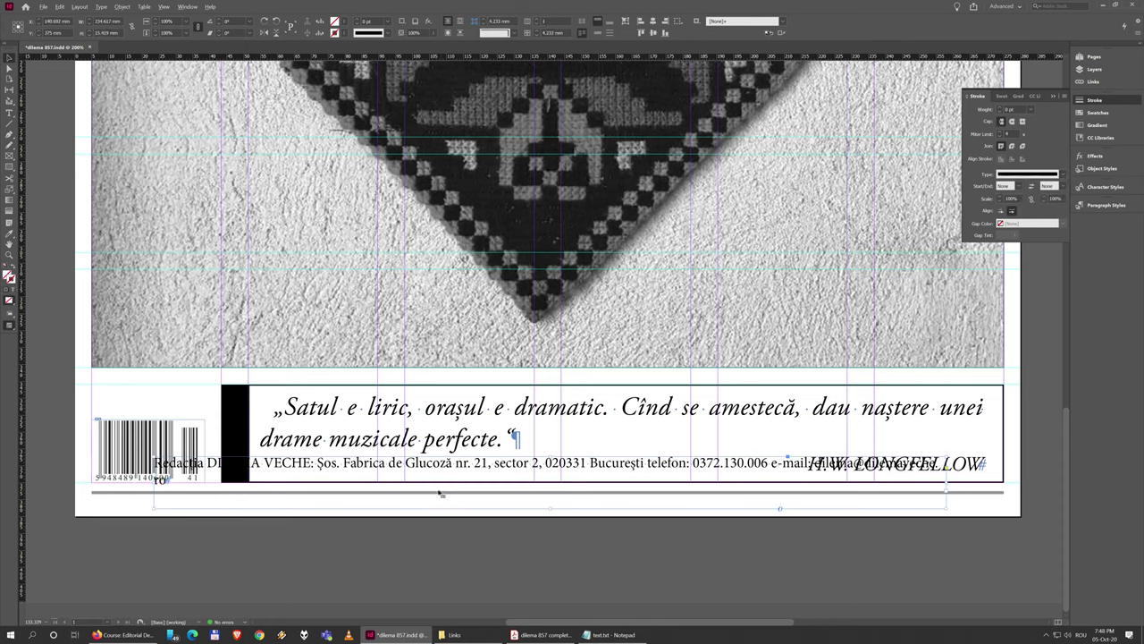
pyautogui.moveTo(502, 466); pyautogui.dragTo(508, 505)
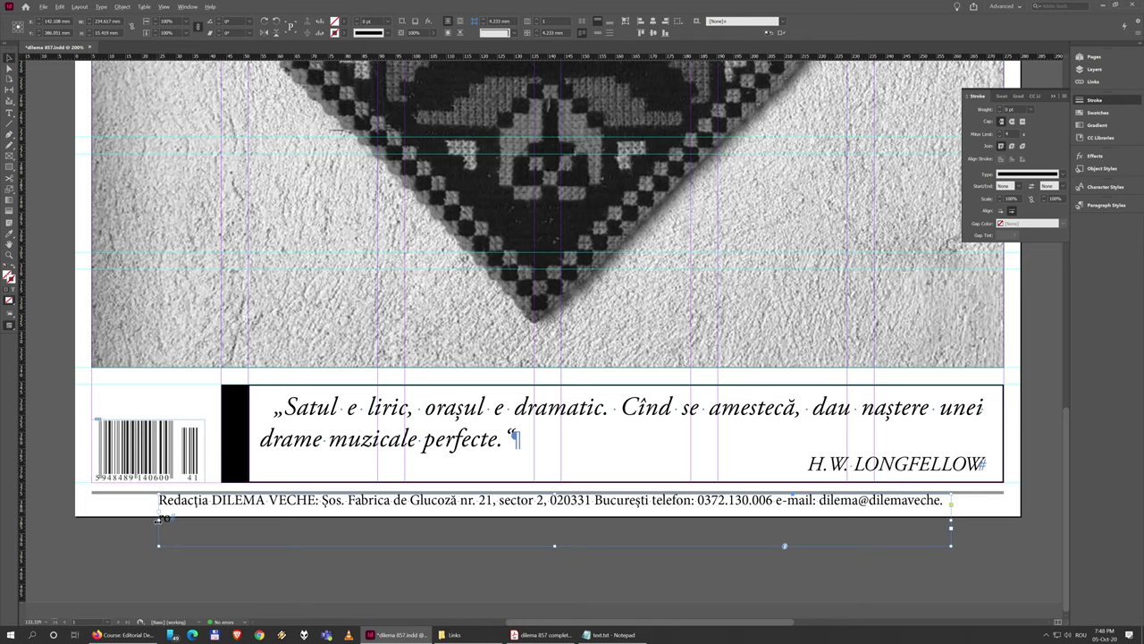
pyautogui.moveTo(158, 518); pyautogui.dragTo(91, 518)
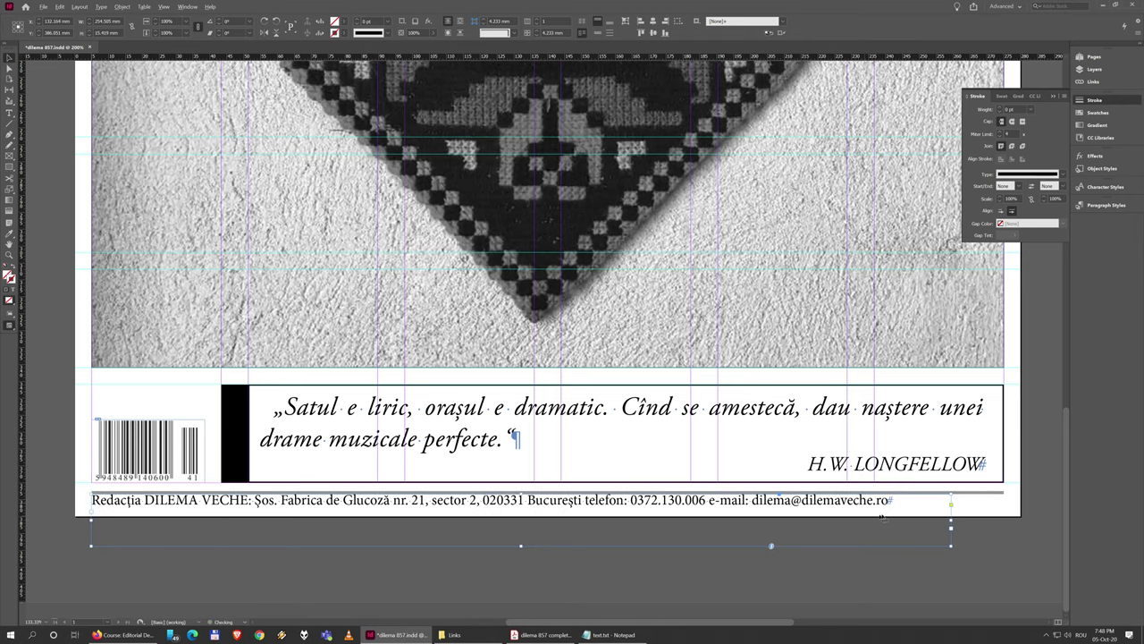
pyautogui.moveTo(950, 517); pyautogui.dragTo(1003, 508)
pyautogui.moveTo(548, 545); pyautogui.dragTo(545, 511)
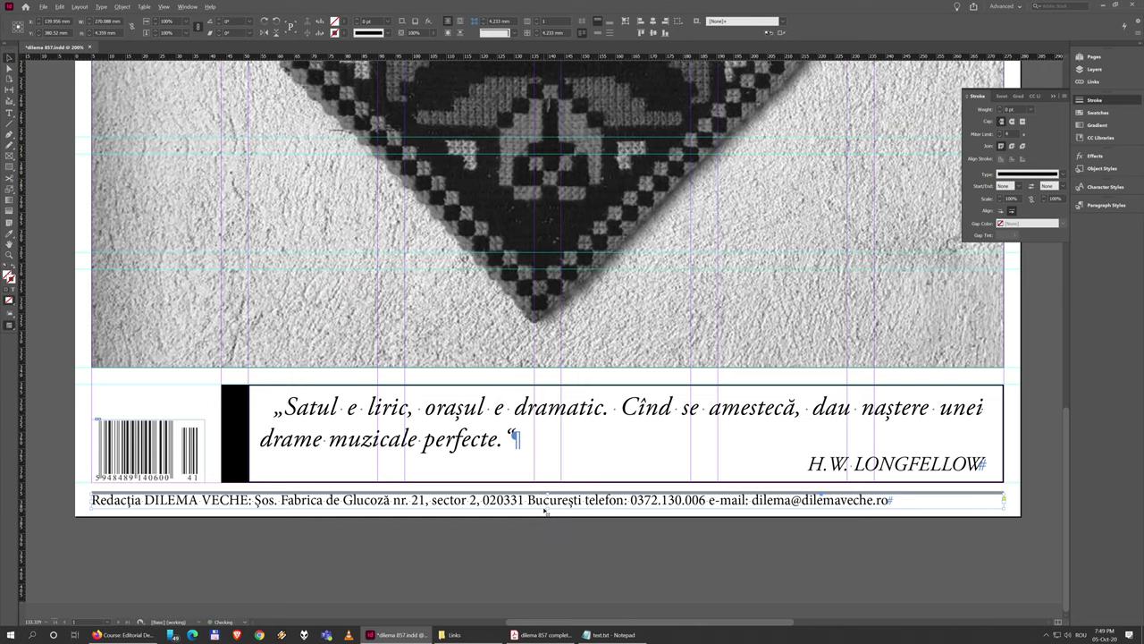
pyautogui.scroll(2, 587, 520)
pyautogui.hscroll(-2, 587, 517)
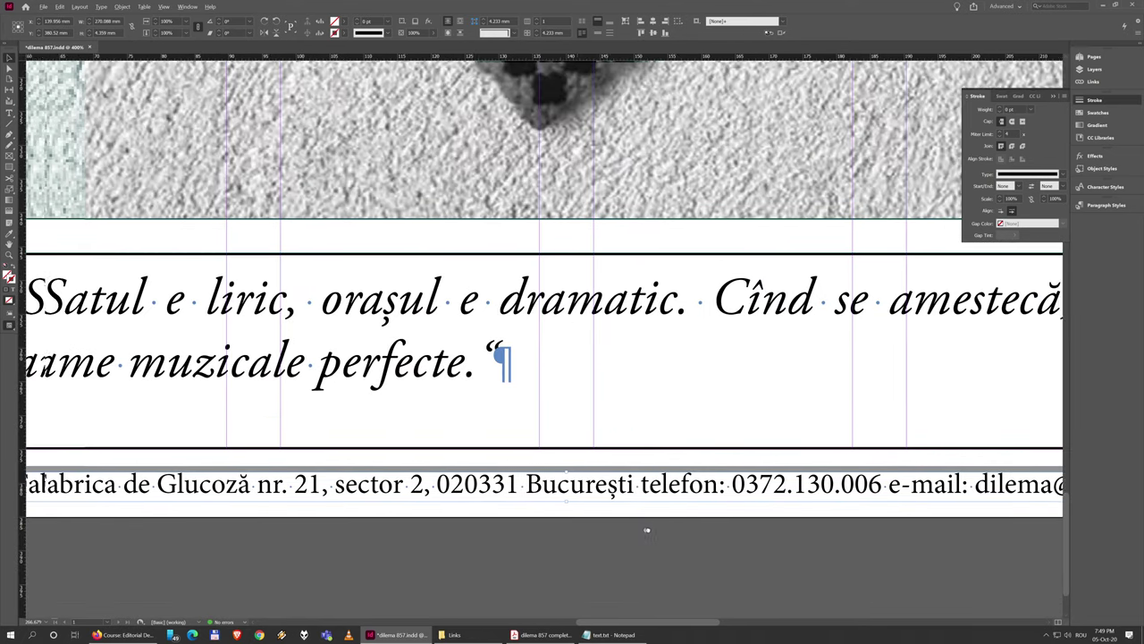
pyautogui.scroll(-1, 646, 527)
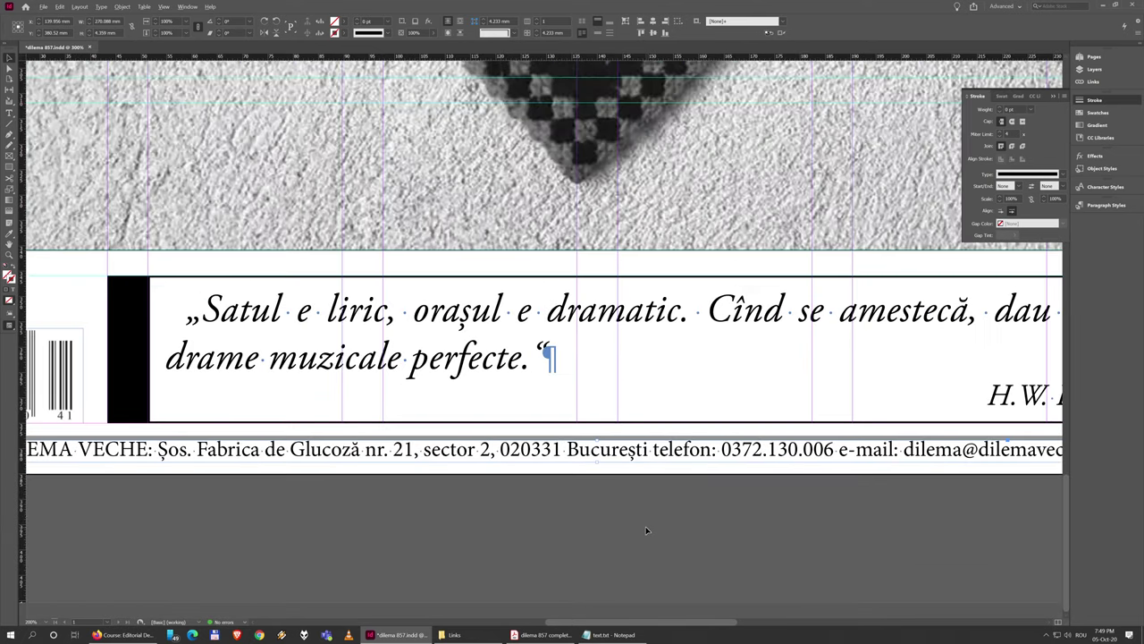
# Set the whole contact line in the AvantGardEFNormal font.
pyautogui.tripleClick(651, 450)
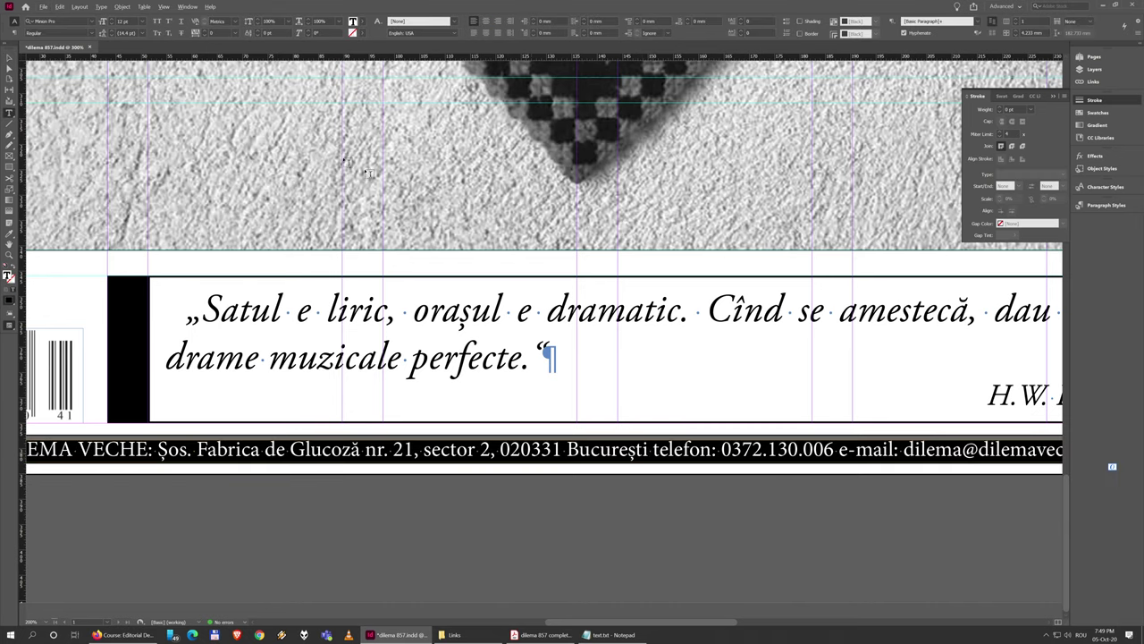
pyautogui.click(56, 21)
pyautogui.write('avant')
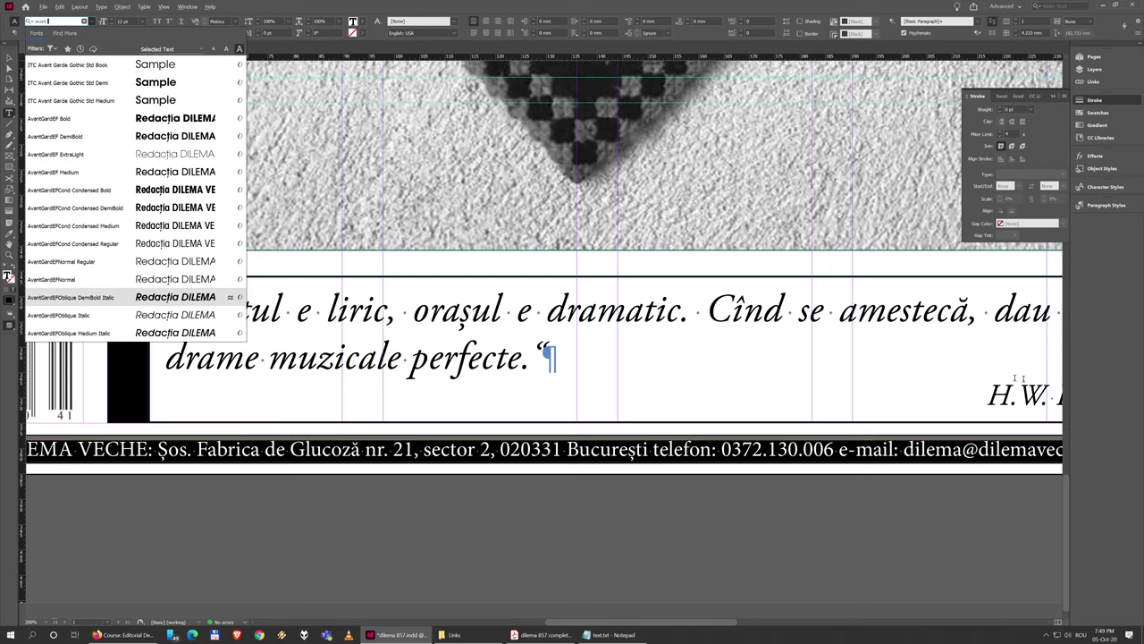
pyautogui.click(62, 279)
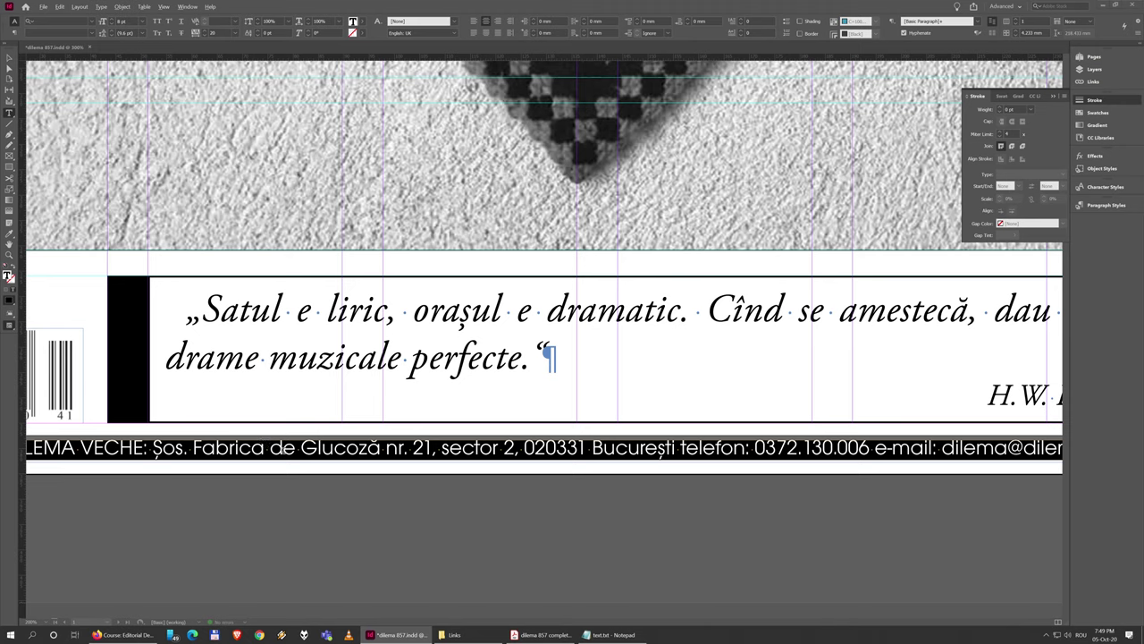
pyautogui.click(268, 447)
# Make the contact line 8 pt and centre it across the page.
pyautogui.tripleClick(303, 450)
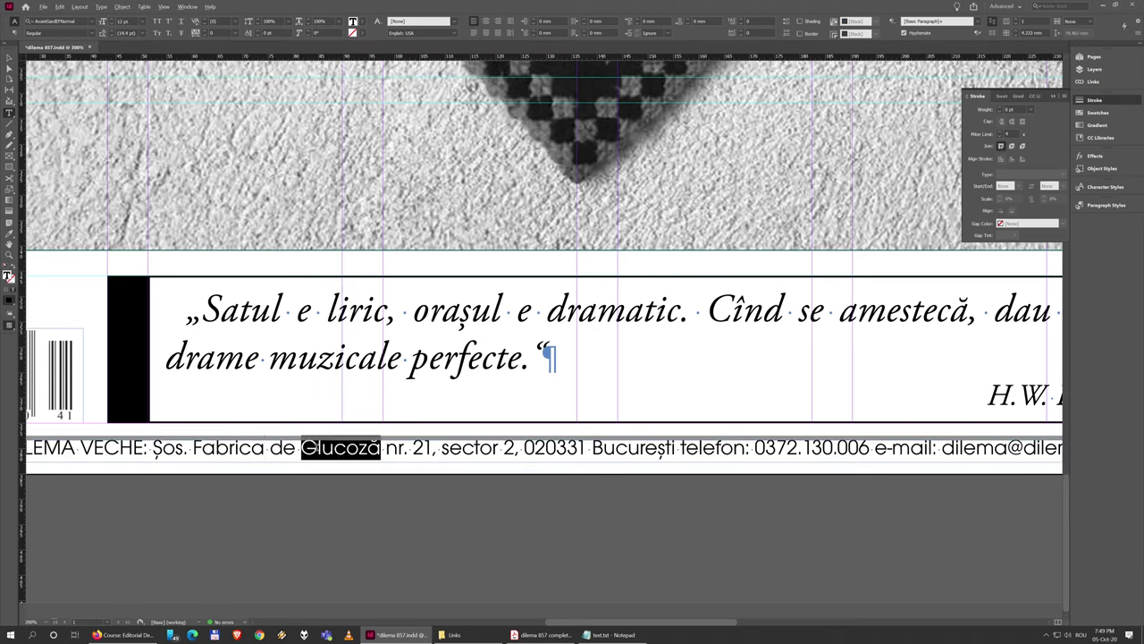
pyautogui.doubleClick(123, 20)
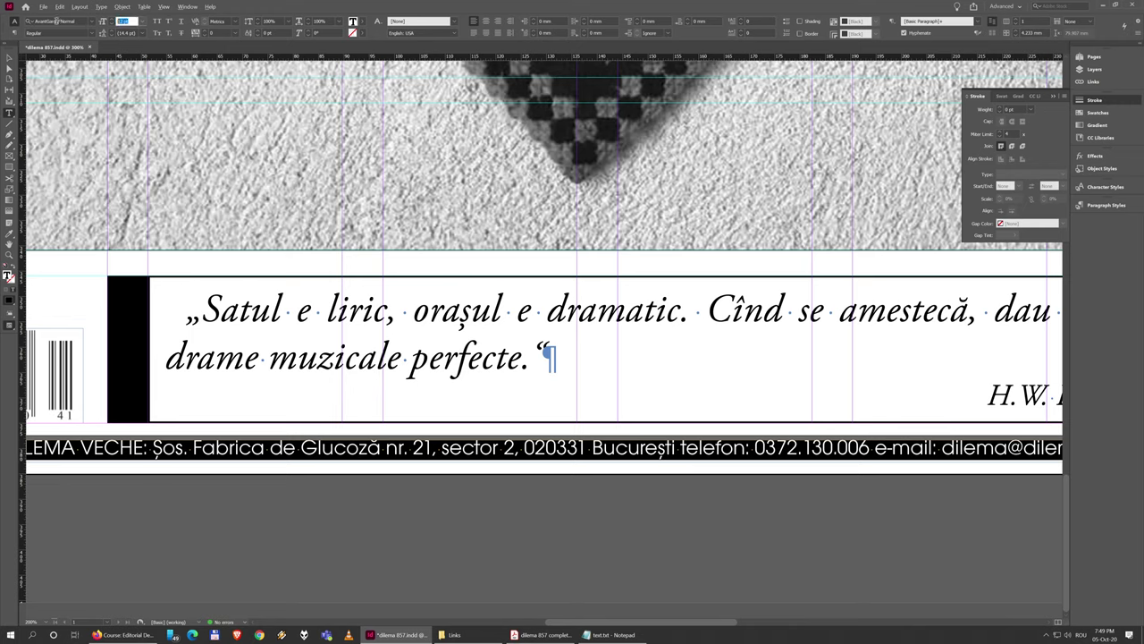
pyautogui.write('8')
pyautogui.press('Return')
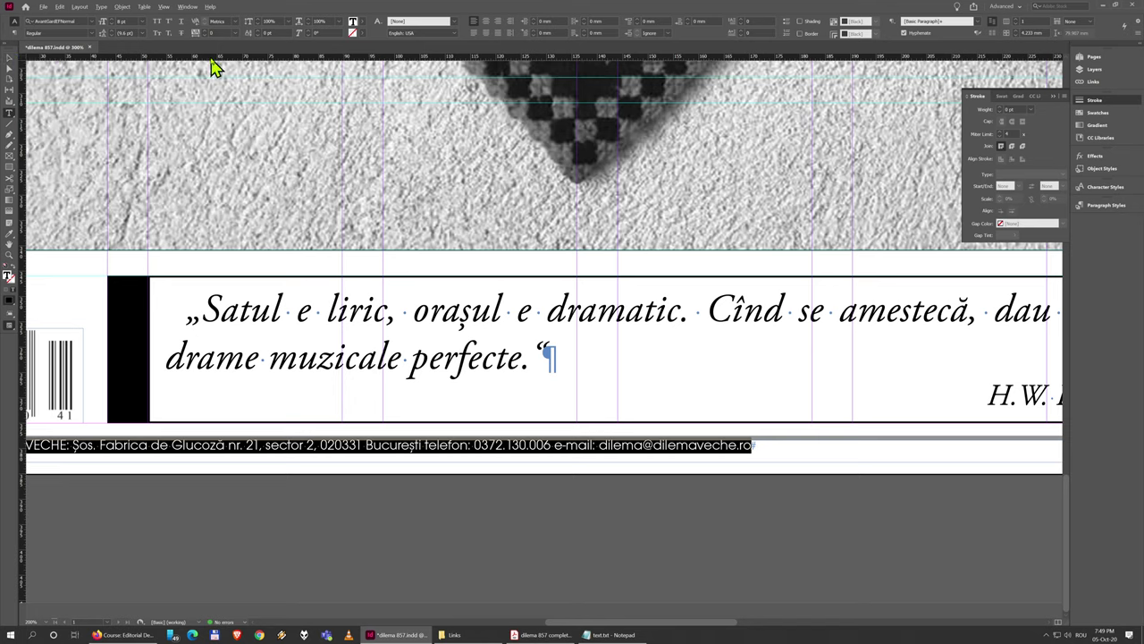
pyautogui.click(485, 22)
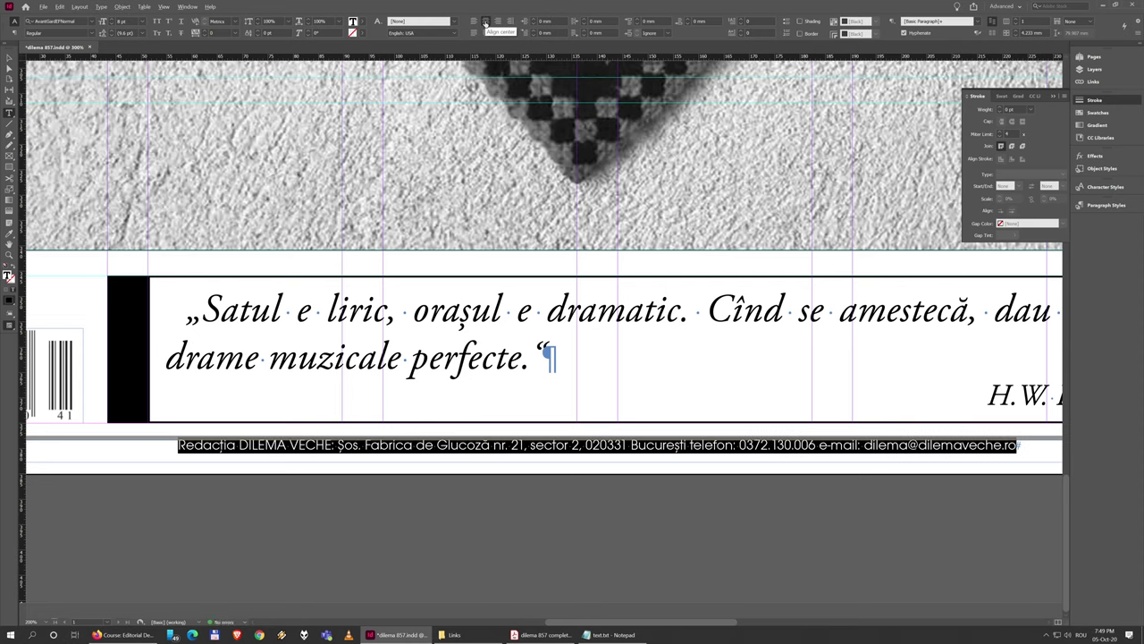
# Nudge the contact frame down slightly so the text sits just under the gray rule.
pyautogui.click(8, 59)
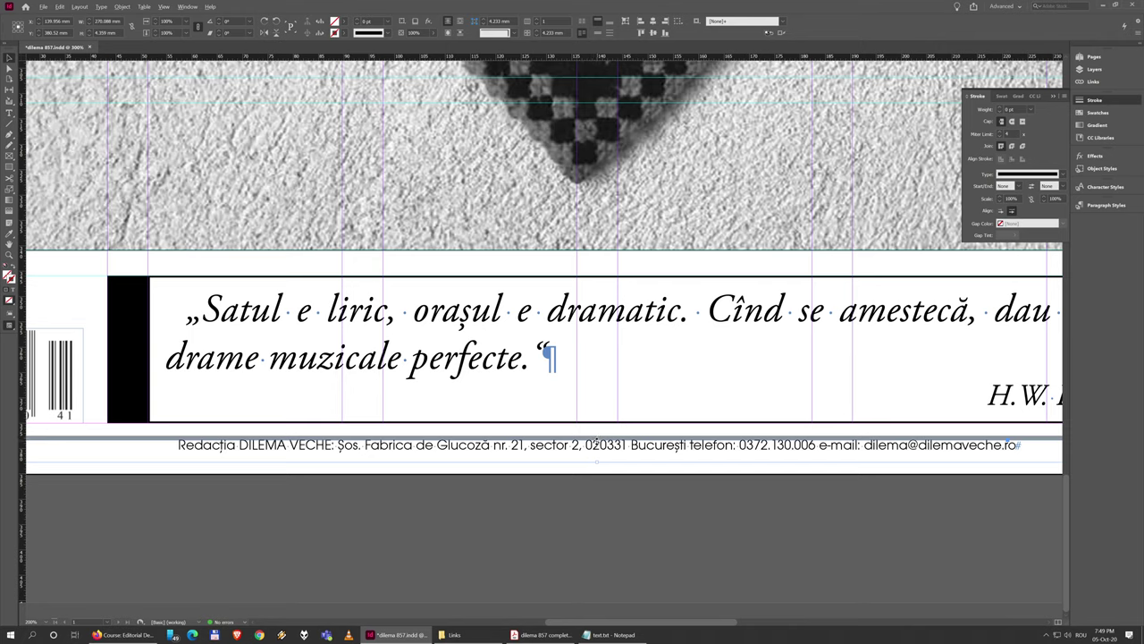
pyautogui.moveTo(595, 443); pyautogui.dragTo(597, 447)
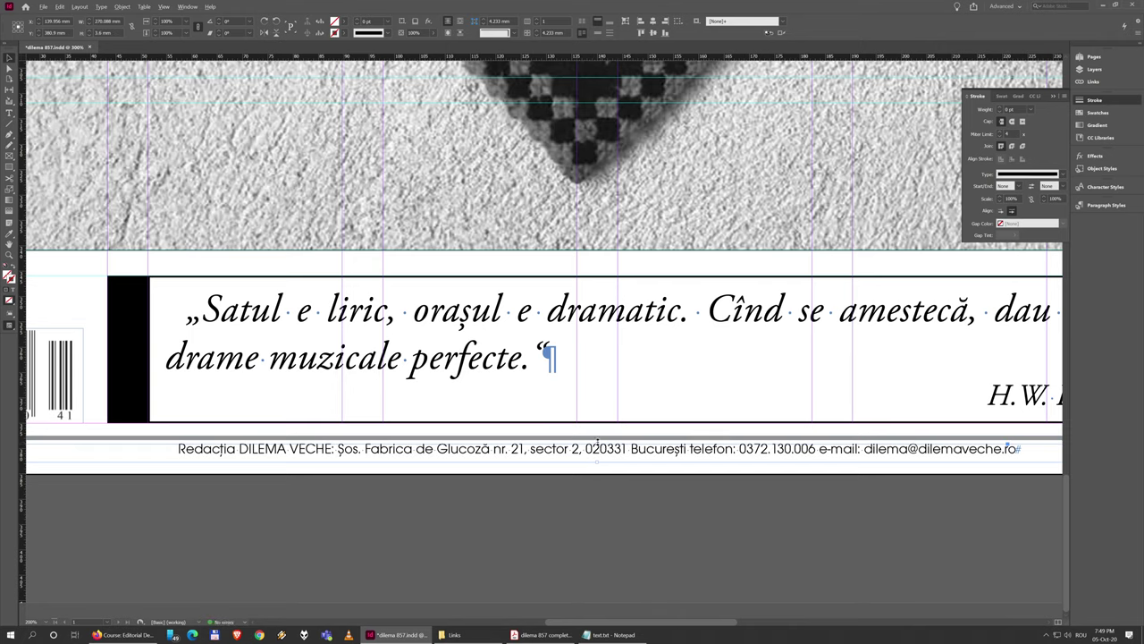
pyautogui.moveTo(598, 441); pyautogui.dragTo(598, 445)
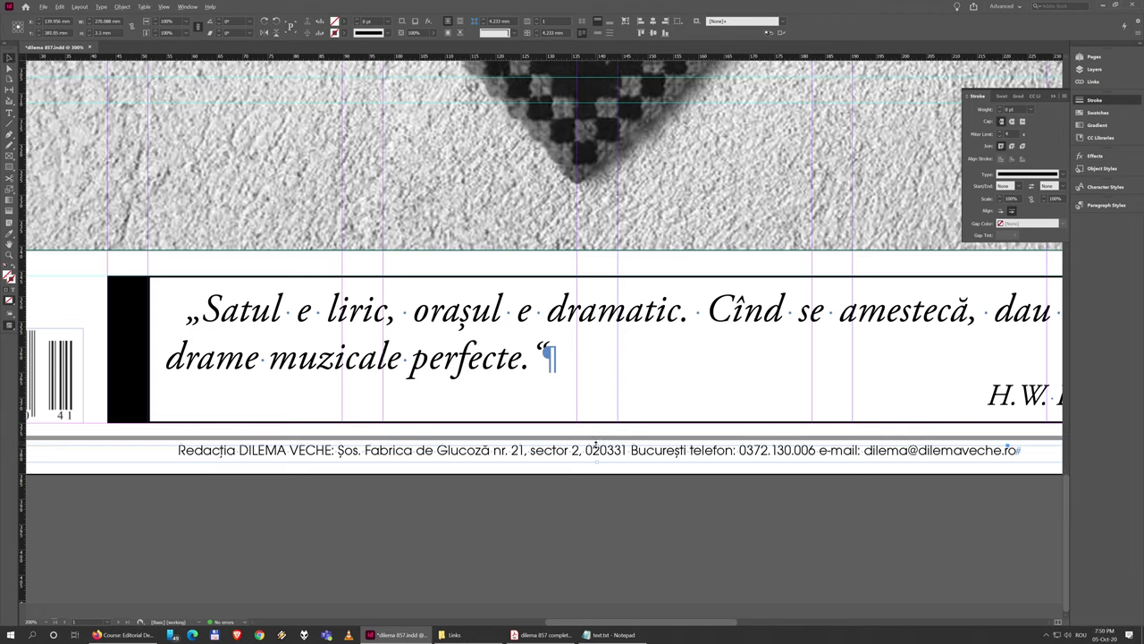
pyautogui.click(601, 480)
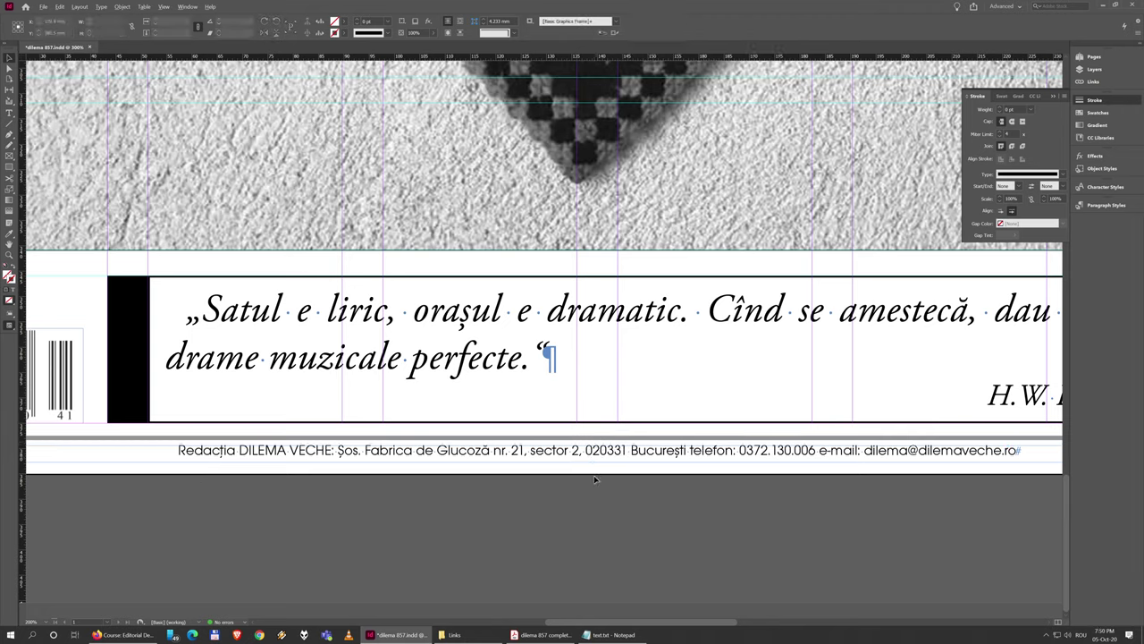
# Zoom the reference PDF to 300% and inspect the 'Redacția DILEMA VECHE:', 'telefon:' and 'e-mail:' labels, then return to InDesign.
pyautogui.click(526, 637)
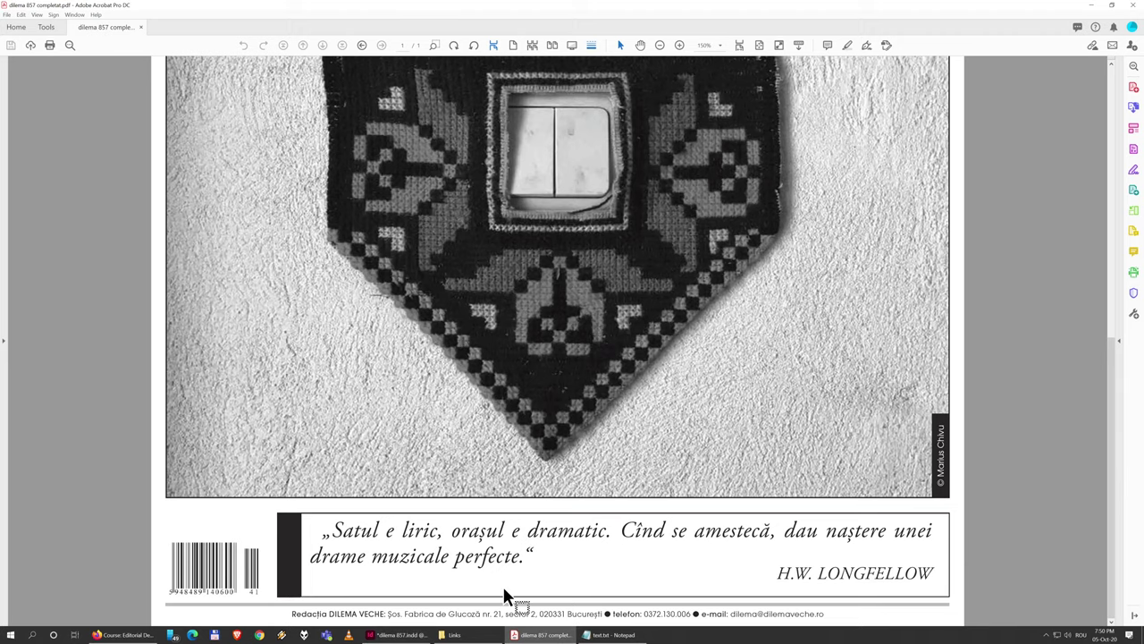
pyautogui.hotkey('ctrl', '+')
pyautogui.hotkey('ctrl', '+')
pyautogui.scroll(-6, 575, 518)
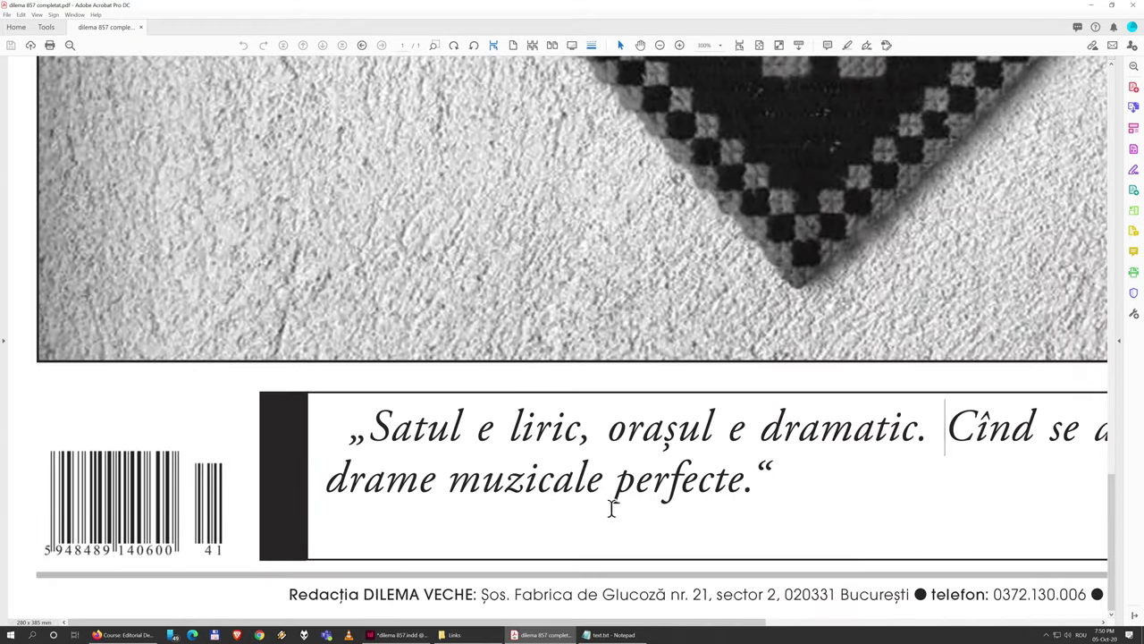
pyautogui.moveTo(481, 593); pyautogui.dragTo(285, 615)
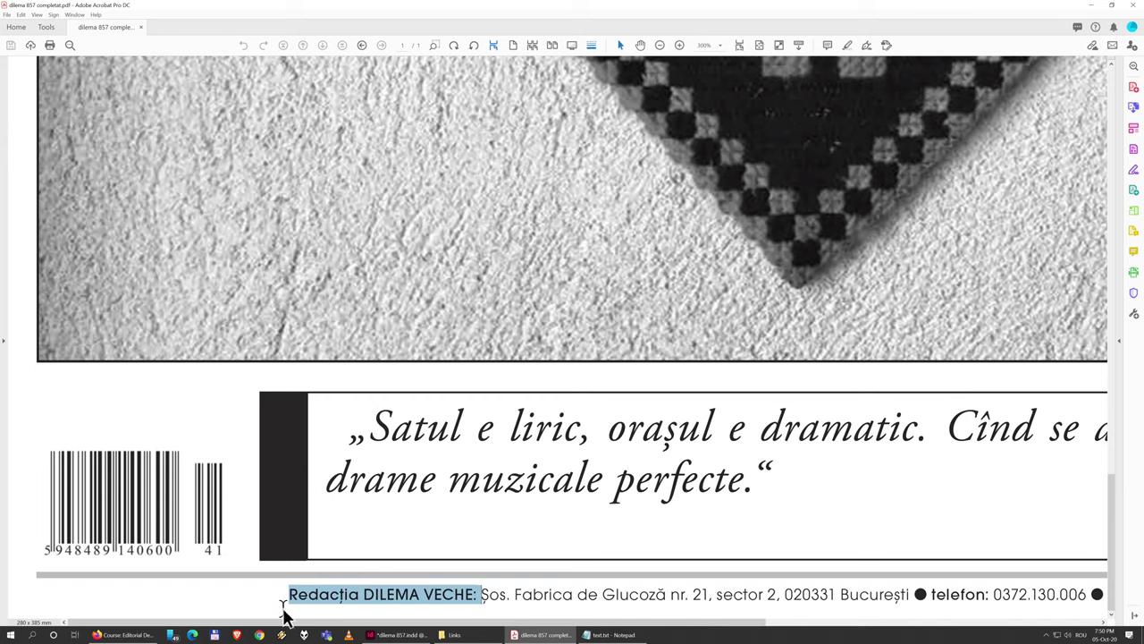
pyautogui.hscroll(4, 690, 588)
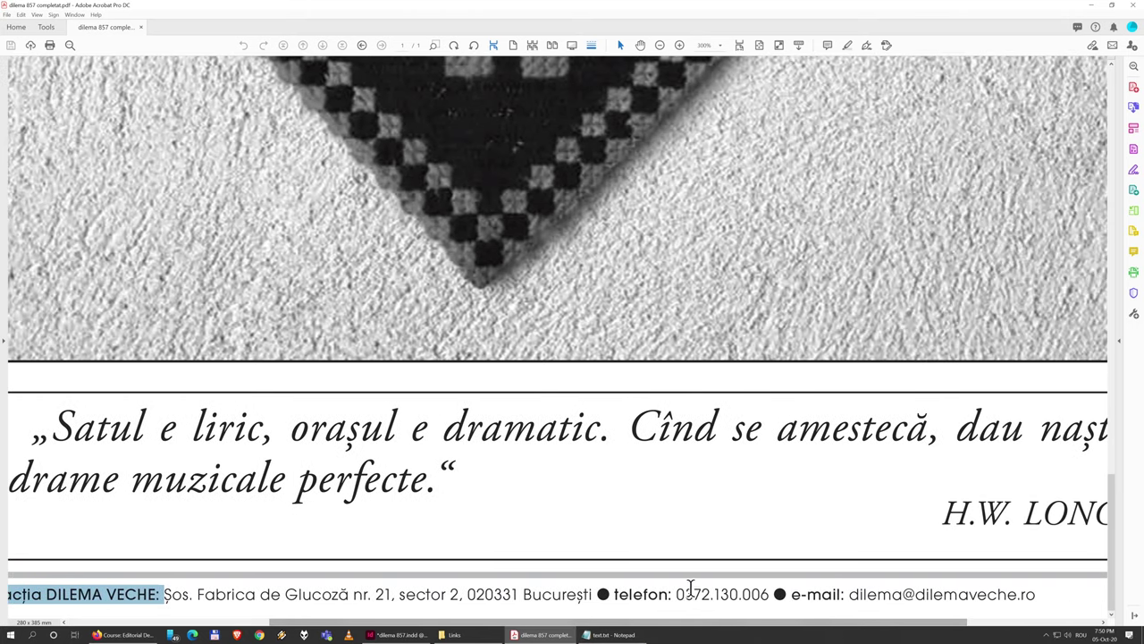
pyautogui.moveTo(675, 594); pyautogui.dragTo(615, 594)
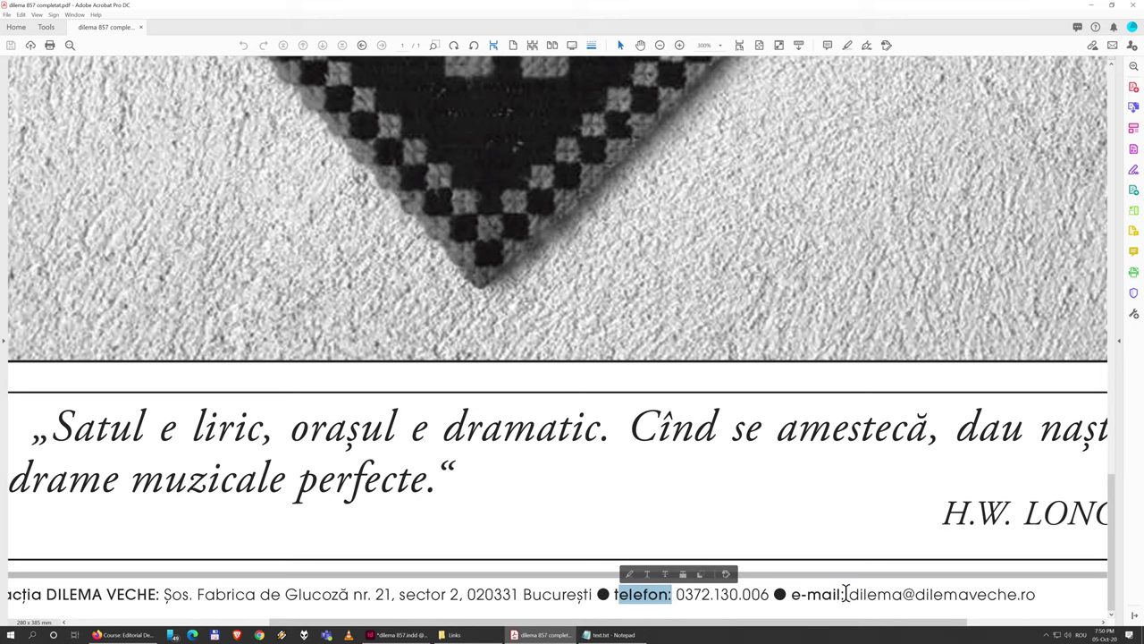
pyautogui.moveTo(845, 593); pyautogui.dragTo(791, 594)
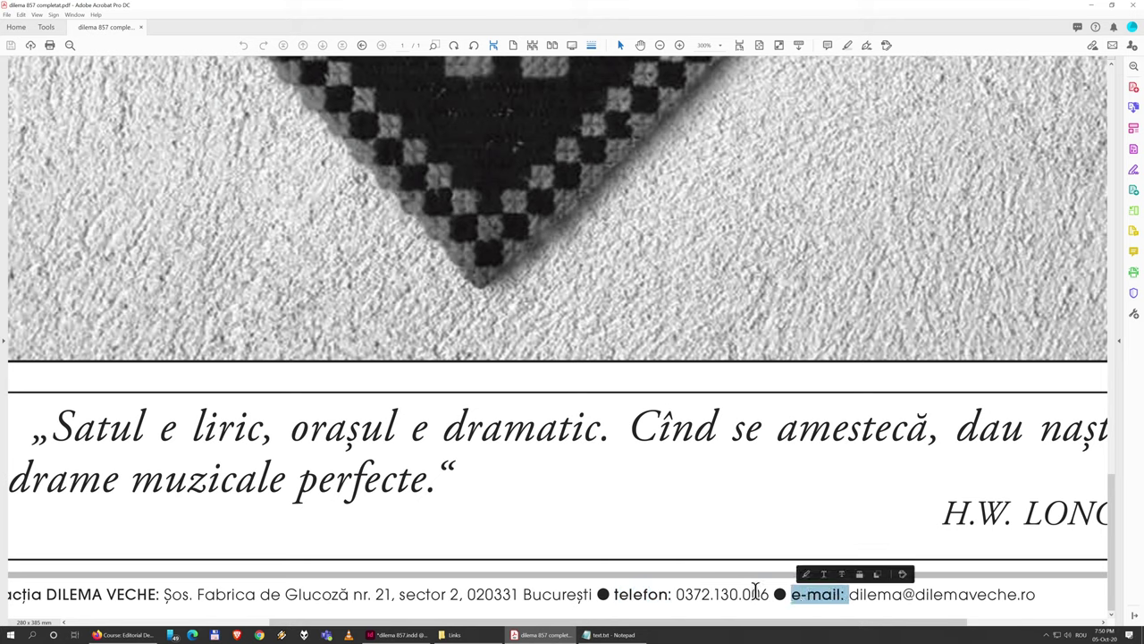
pyautogui.click(404, 635)
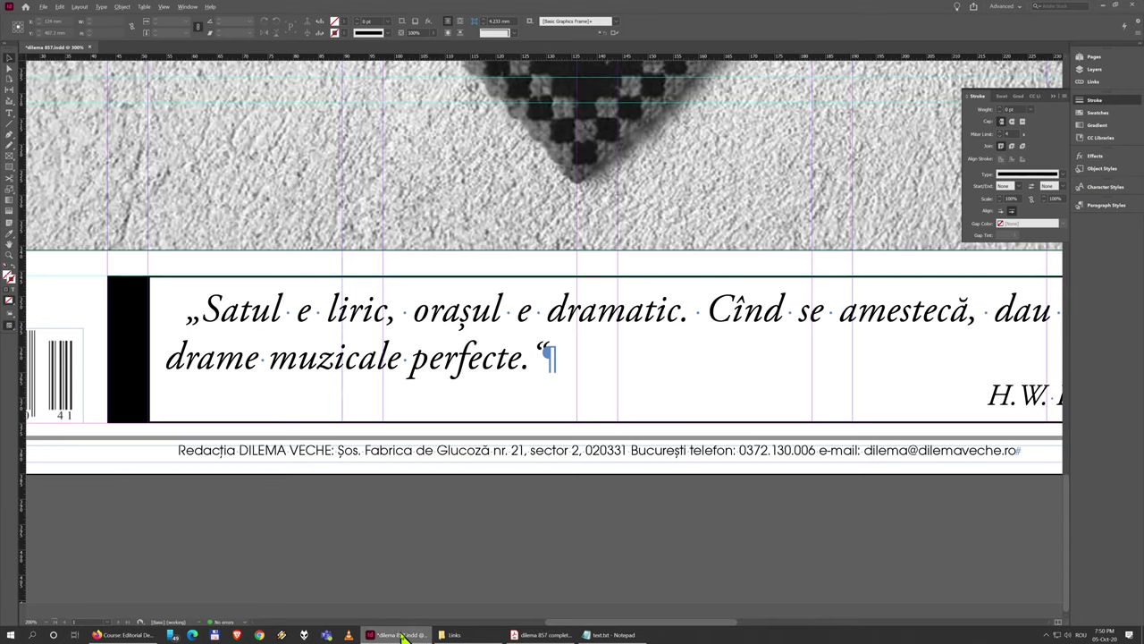
# Set the 'Redacția DILEMA VECHE:' label in AvantGardEF Medium.
pyautogui.doubleClick(178, 452)
pyautogui.moveTo(178, 451); pyautogui.dragTo(324, 451)
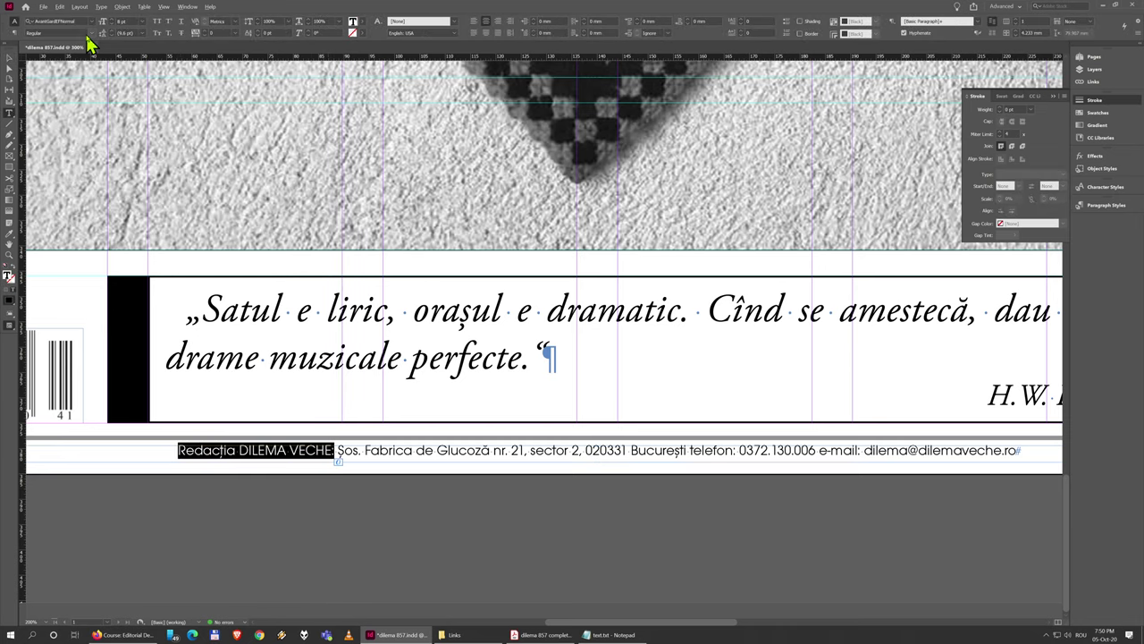
pyautogui.click(55, 20)
pyautogui.write('avantg')
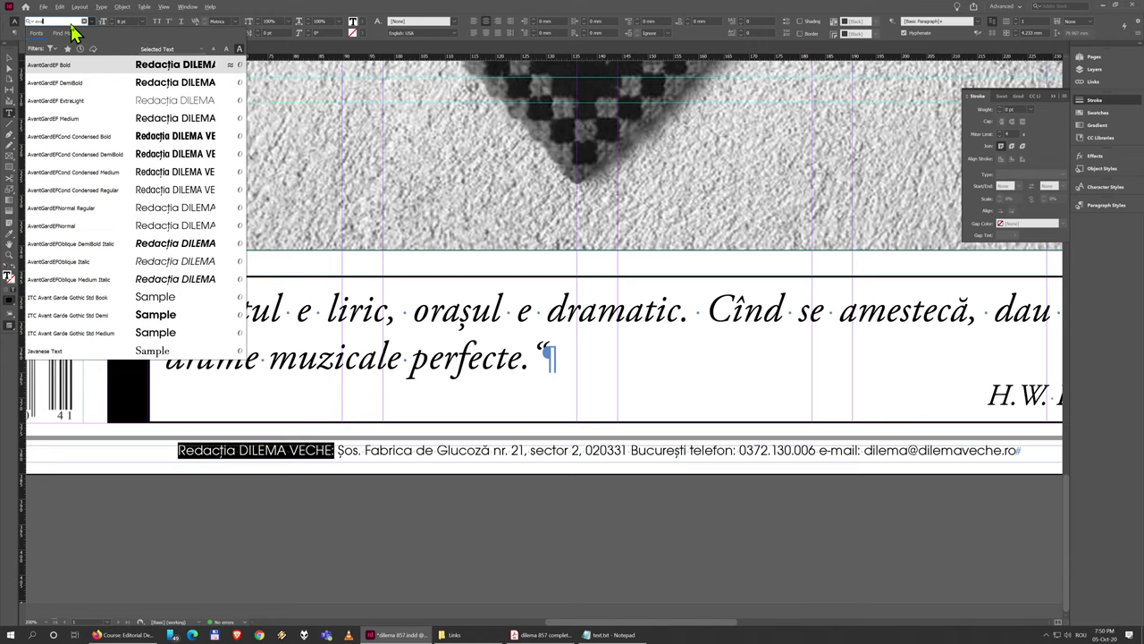
pyautogui.click(92, 117)
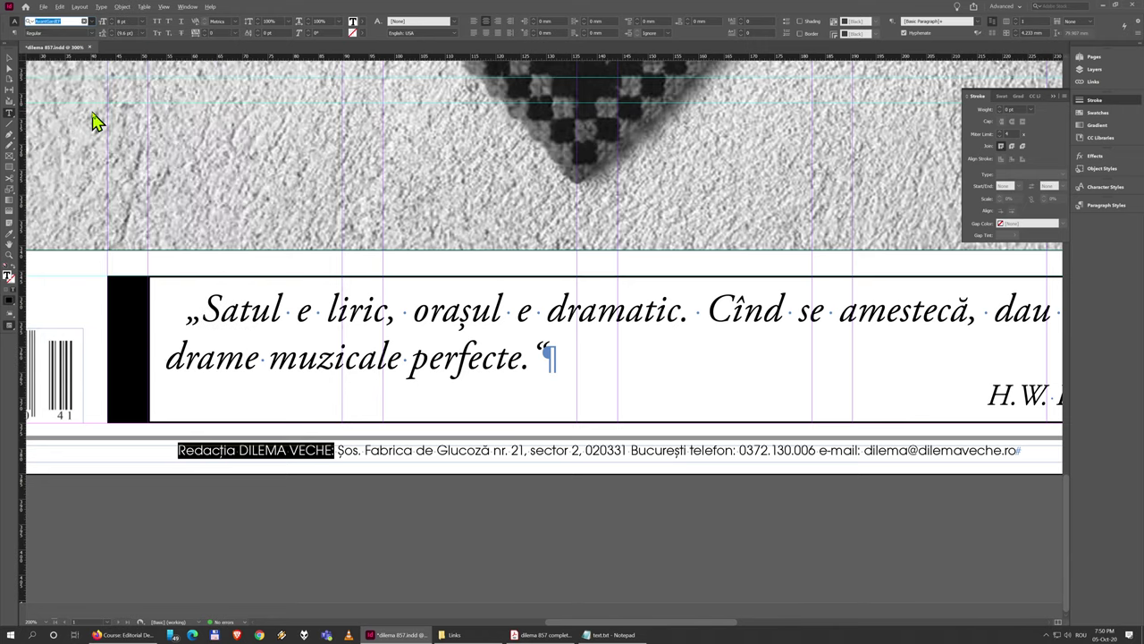
# Apply AvantGardEF Medium to the 'telefon:' and 'e-mail:' labels too.
pyautogui.moveTo(688, 451); pyautogui.dragTo(736, 450)
pyautogui.click(80, 20)
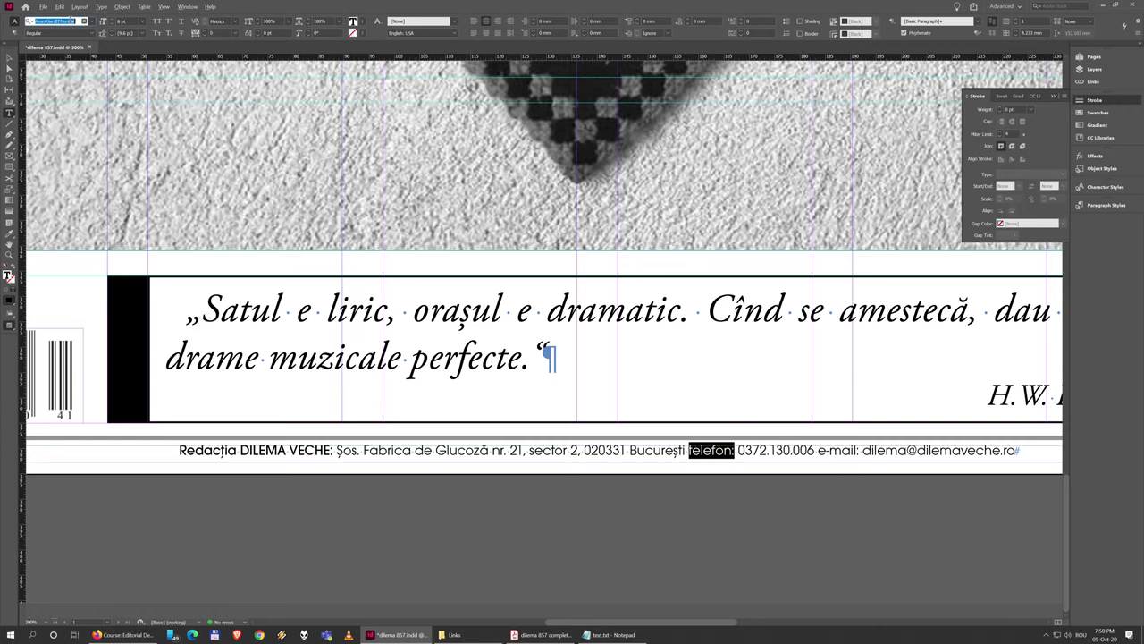
pyautogui.write('avant')
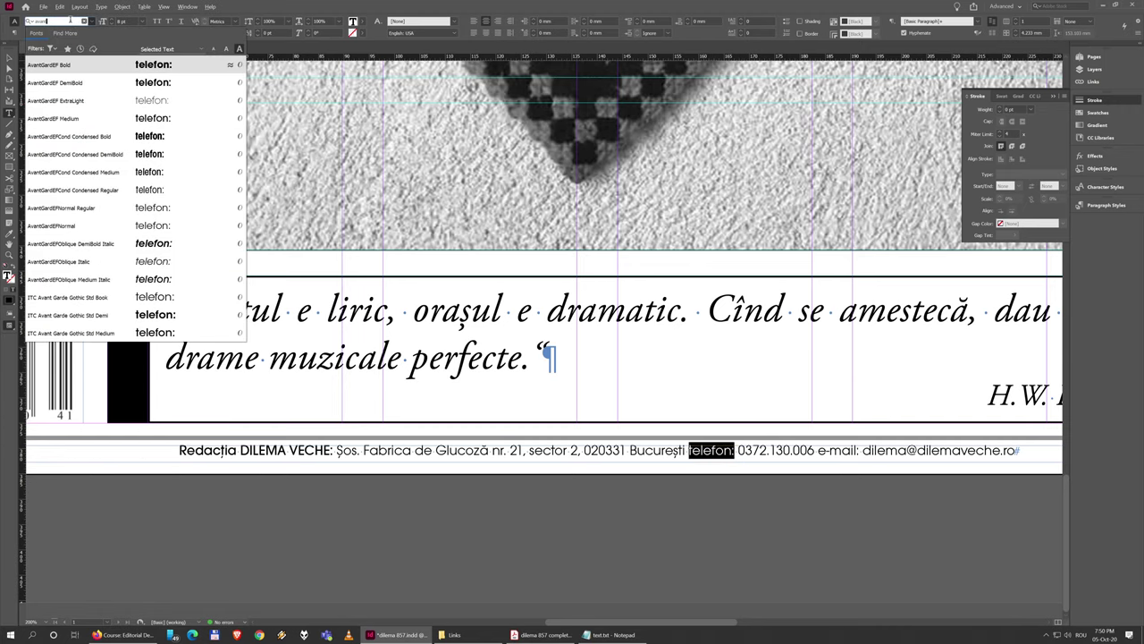
pyautogui.click(106, 118)
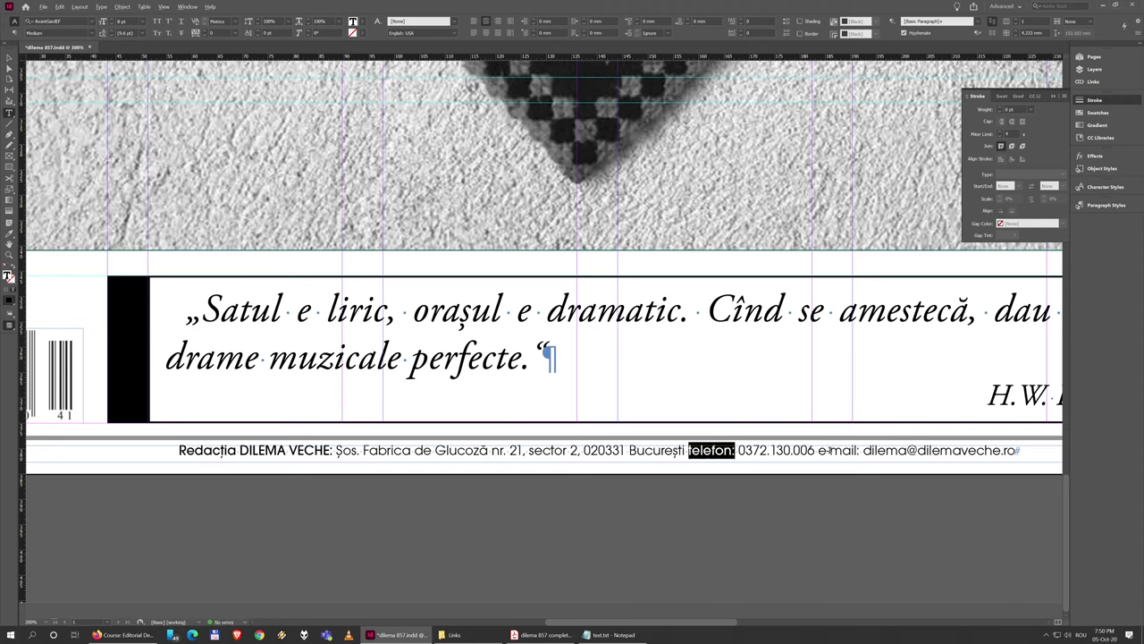
pyautogui.moveTo(818, 450); pyautogui.dragTo(860, 451)
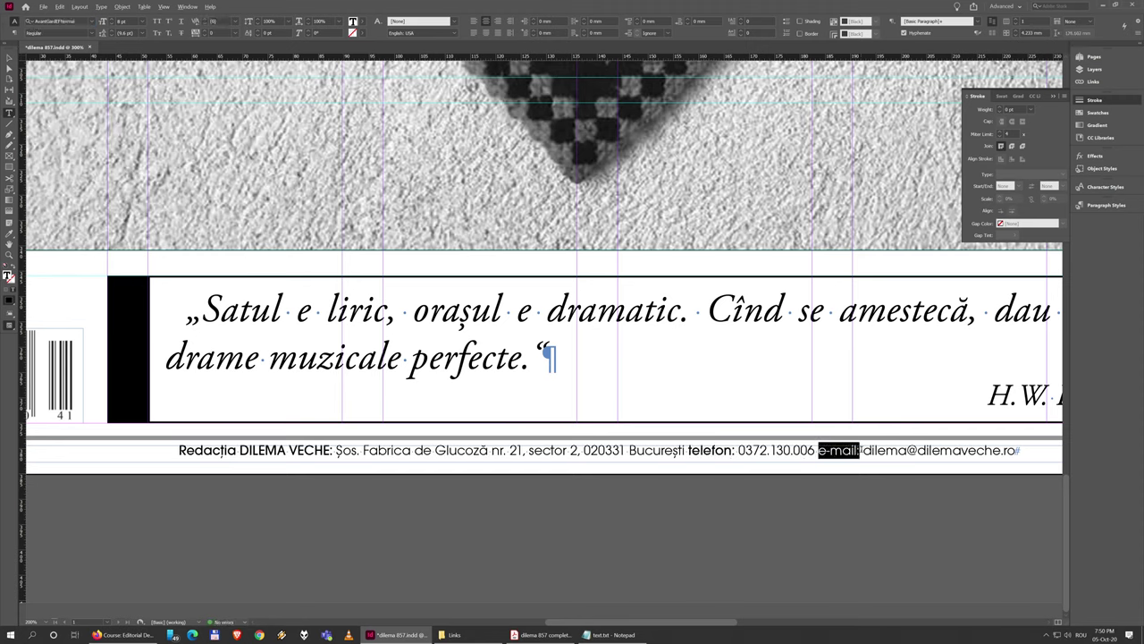
pyautogui.click(45, 21)
pyautogui.write('avant')
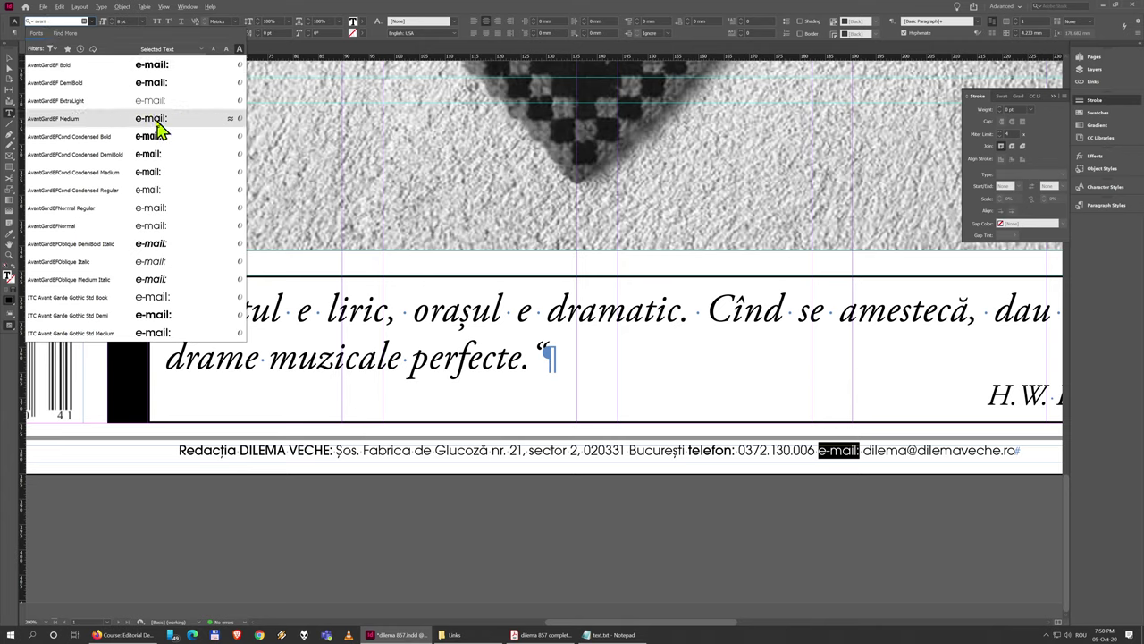
pyautogui.click(62, 122)
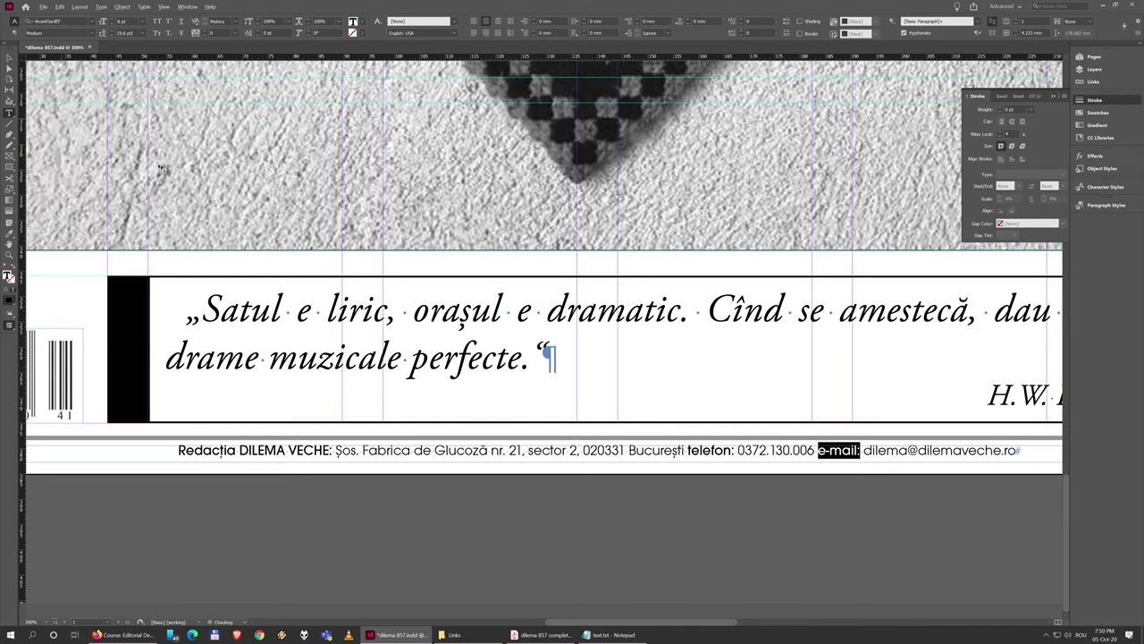
pyautogui.click(844, 449)
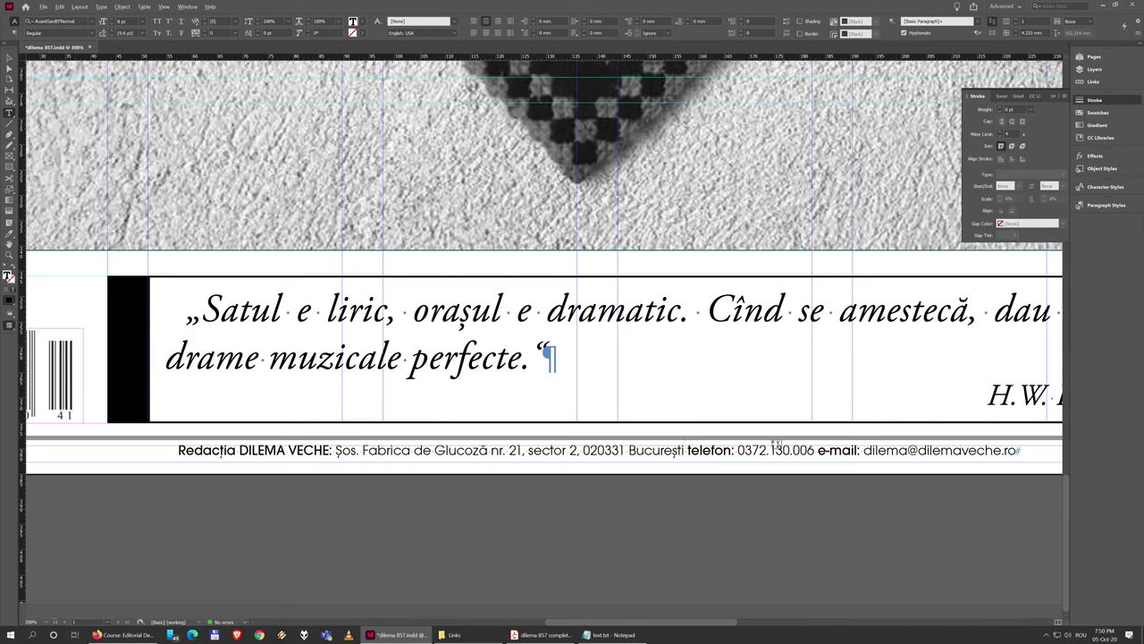
# Open the Glyphs panel and switch its font to ITC Zapf Dingbats Std.
pyautogui.click(101, 6)
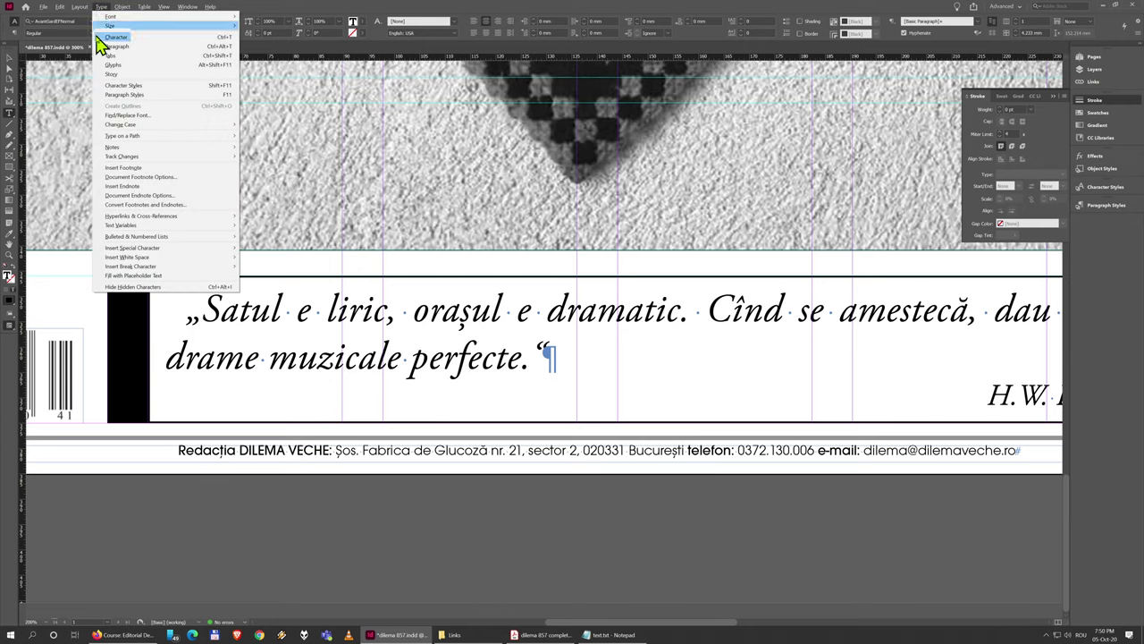
pyautogui.click(121, 67)
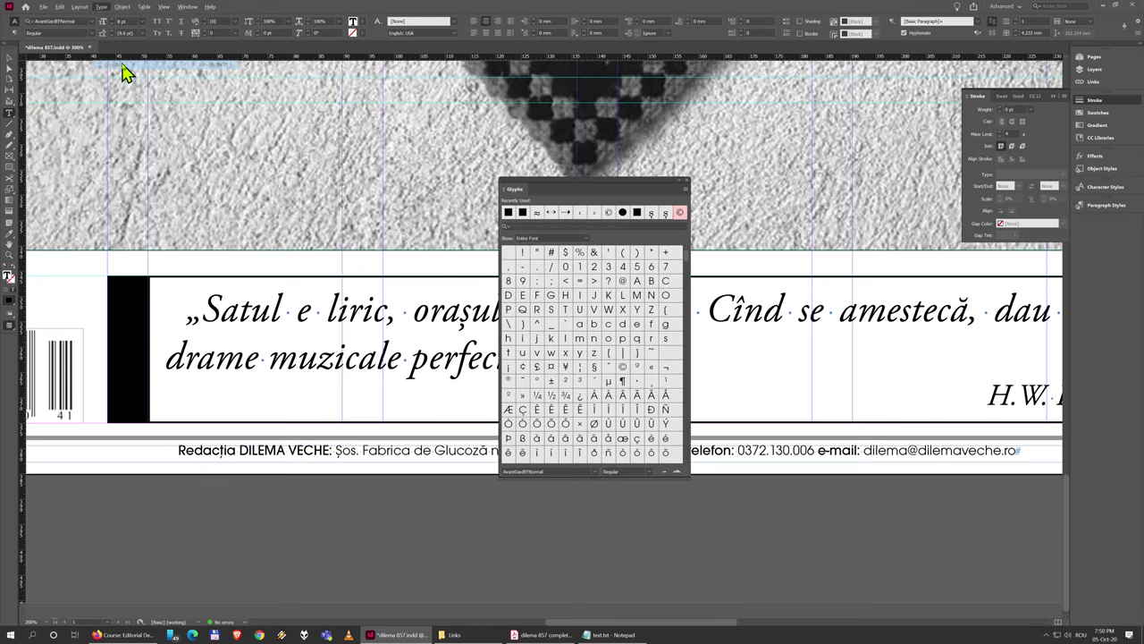
pyautogui.click(547, 471)
pyautogui.doubleClick(537, 471)
pyautogui.write('zapf')
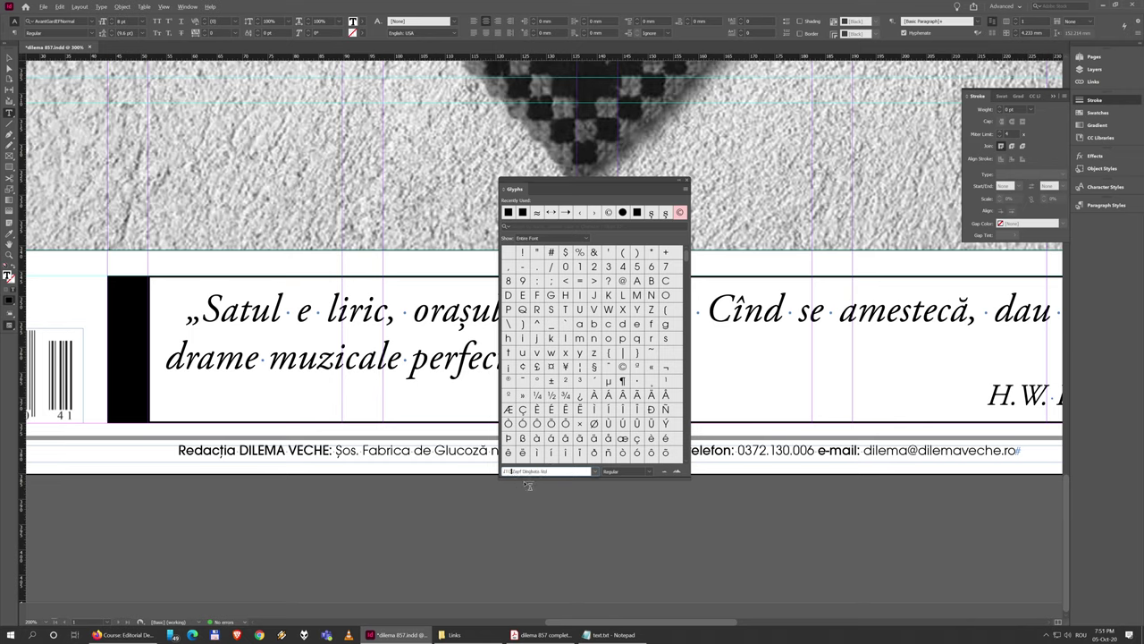
pyautogui.press('Return')
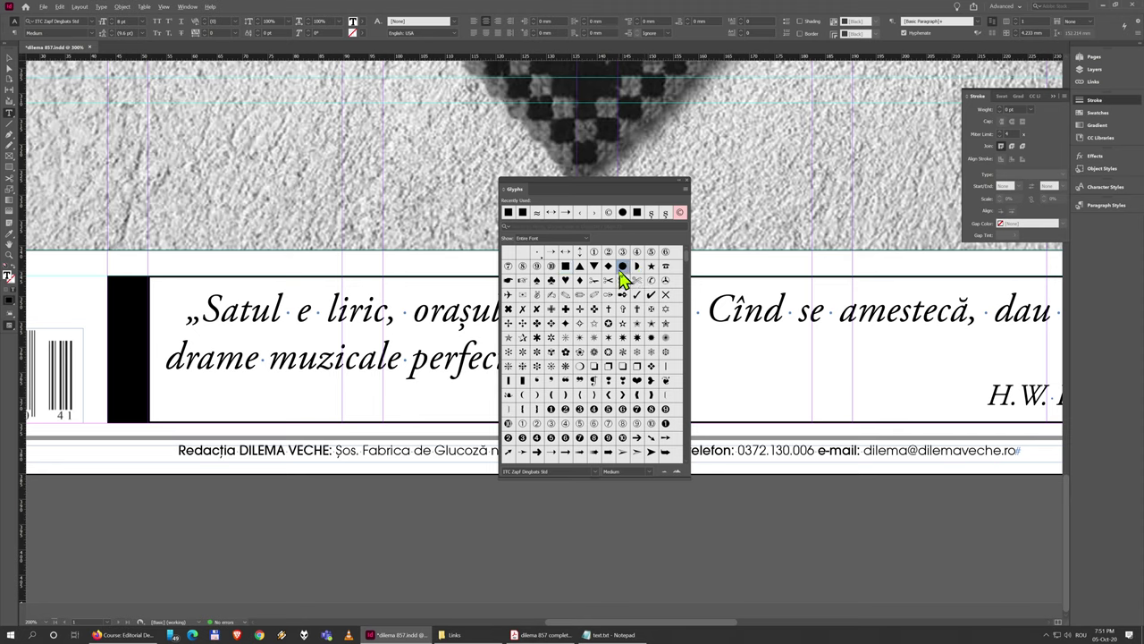
# Insert black circle bullets after București and before e-mail:, then exit text editing.
pyautogui.moveTo(626, 186); pyautogui.dragTo(663, 124)
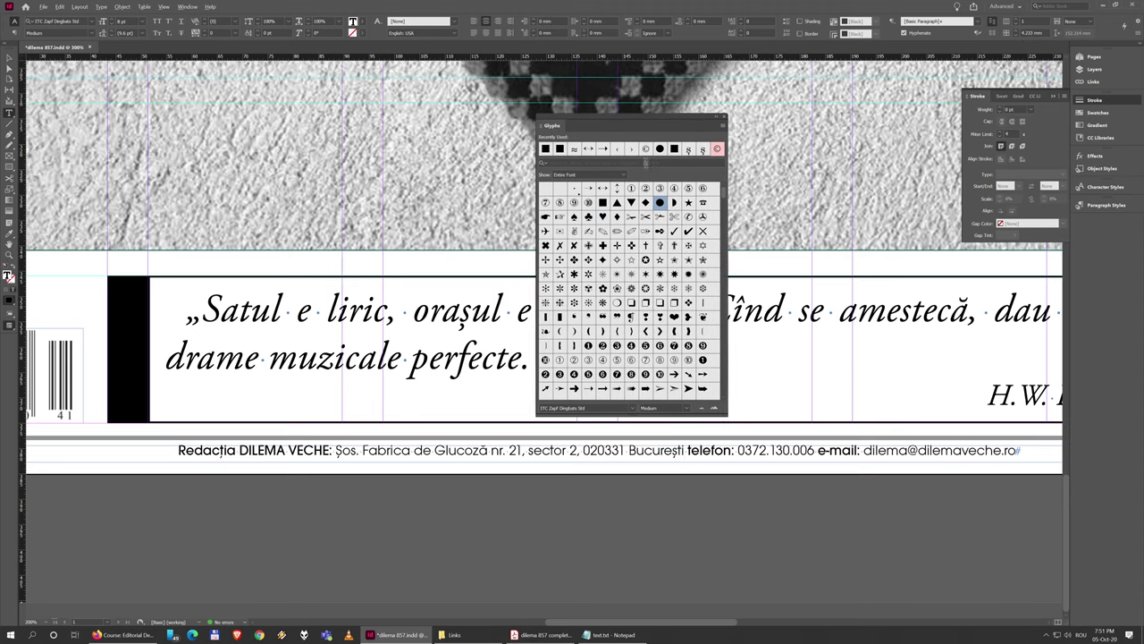
pyautogui.doubleClick(660, 202)
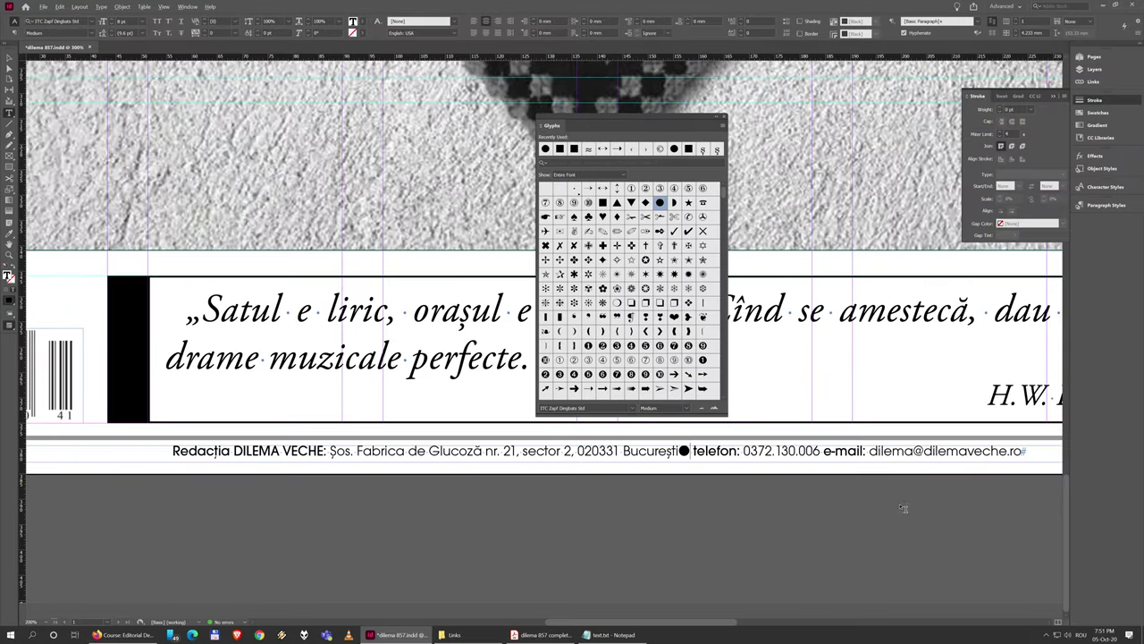
pyautogui.hotkey('ctrl', 'z')
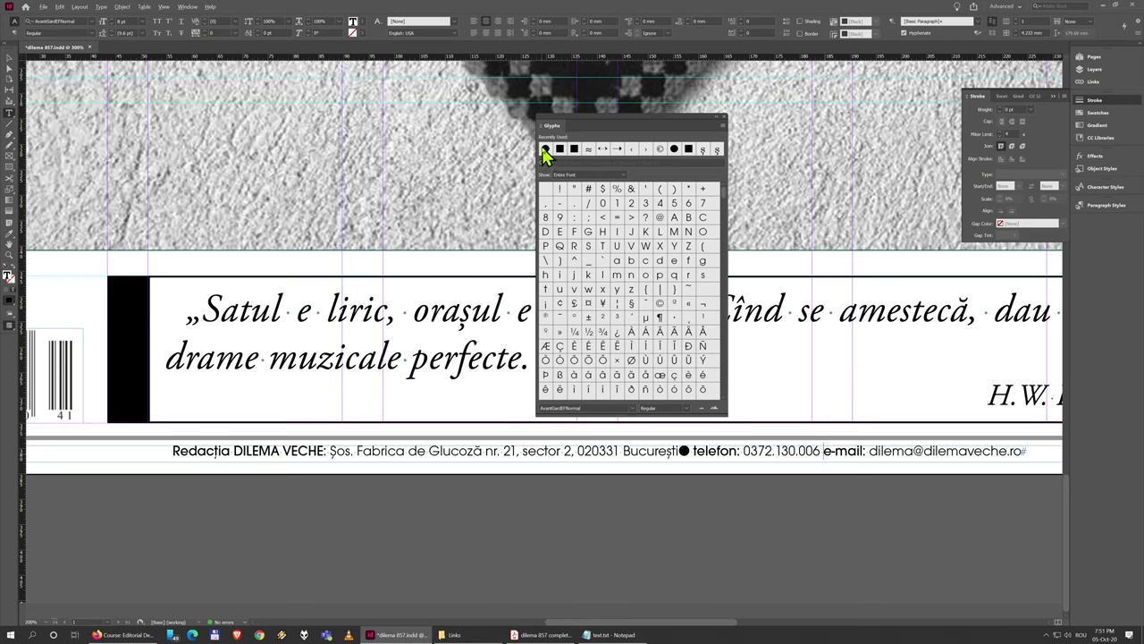
pyautogui.doubleClick(545, 150)
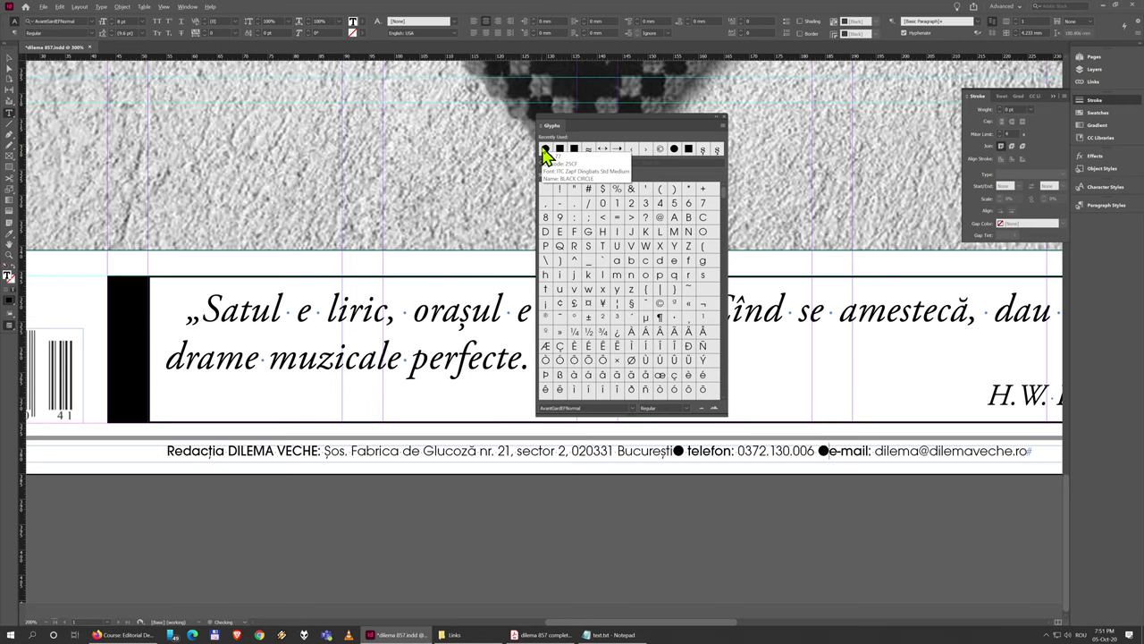
pyautogui.click(724, 116)
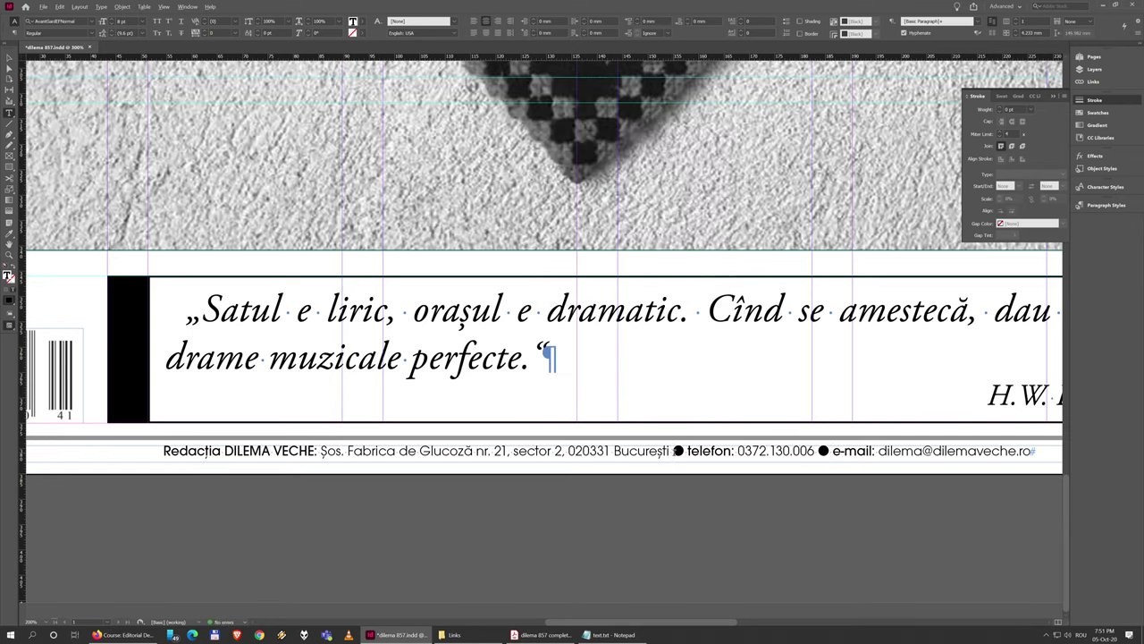
pyautogui.press('Escape')
# Preview the cover without guides or hidden characters, fitting the whole page in the window.
pyautogui.press('w')
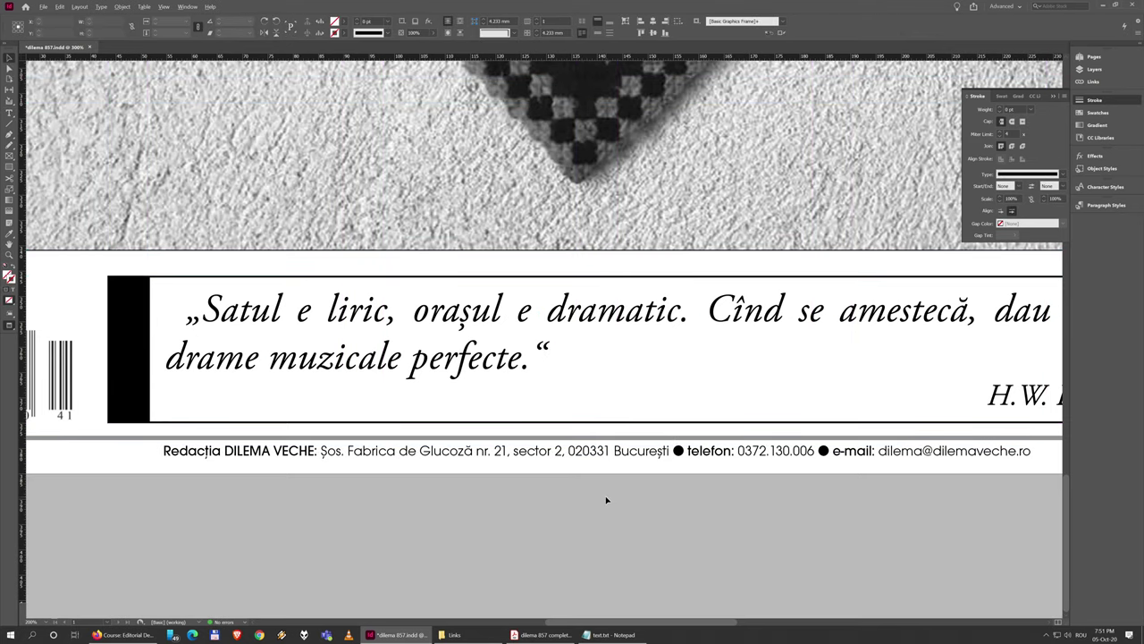
pyautogui.hotkey('ctrl', '0')
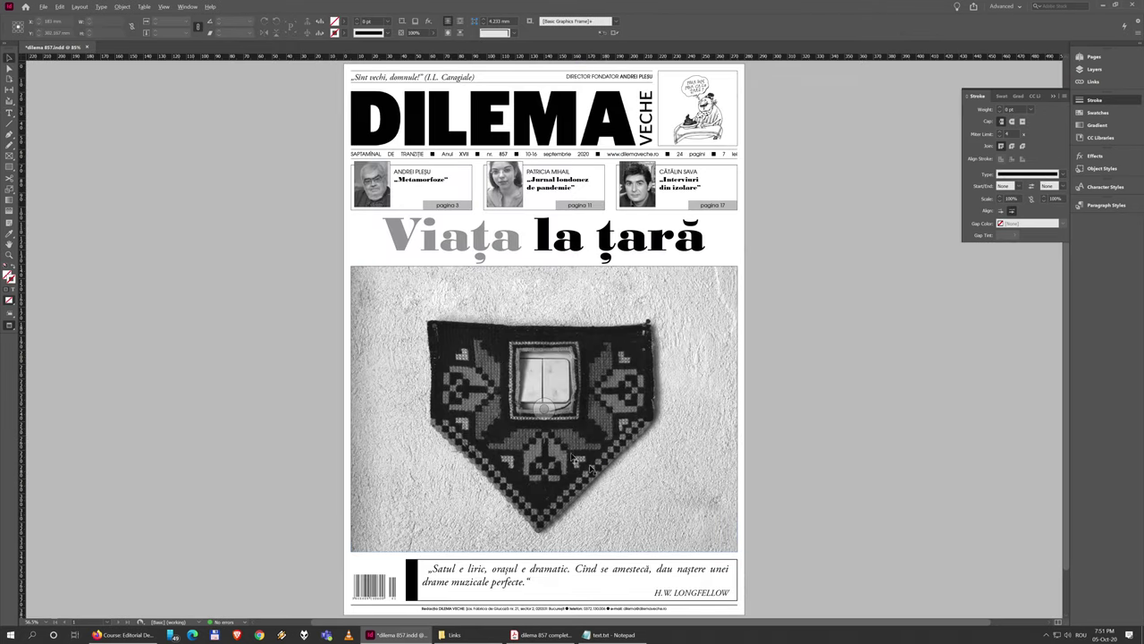